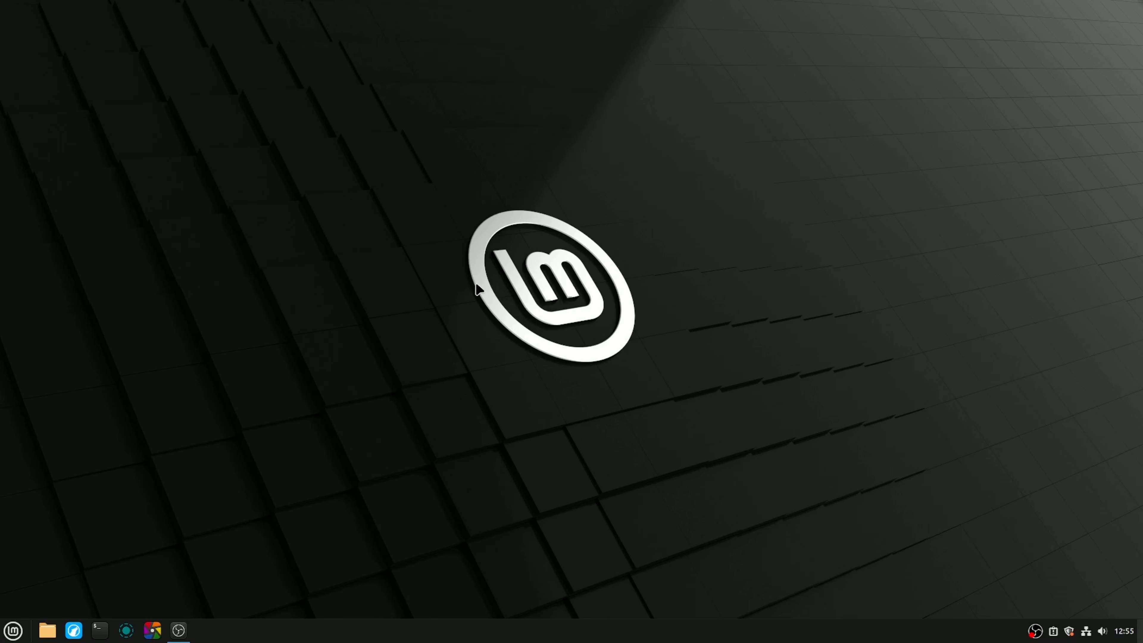
Step: Open the web browser and go to the repository page github.com/ayedaok/sam3-tools
left_click(73, 630)
type("githu")
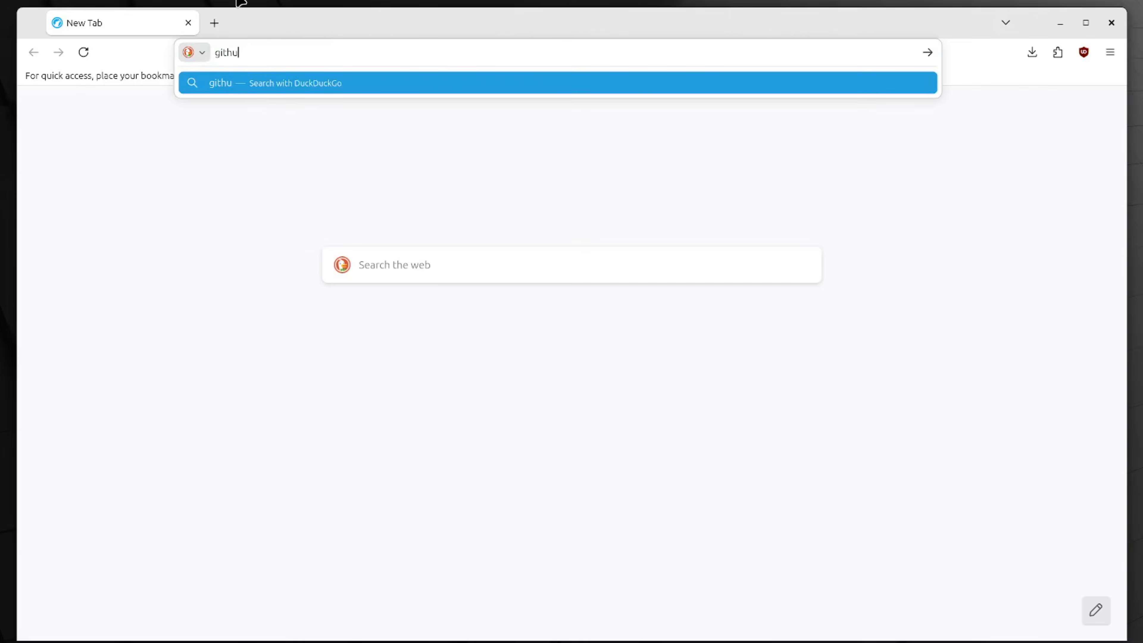
type("b.com/ayedaok/sam3-tools")
key("Return")
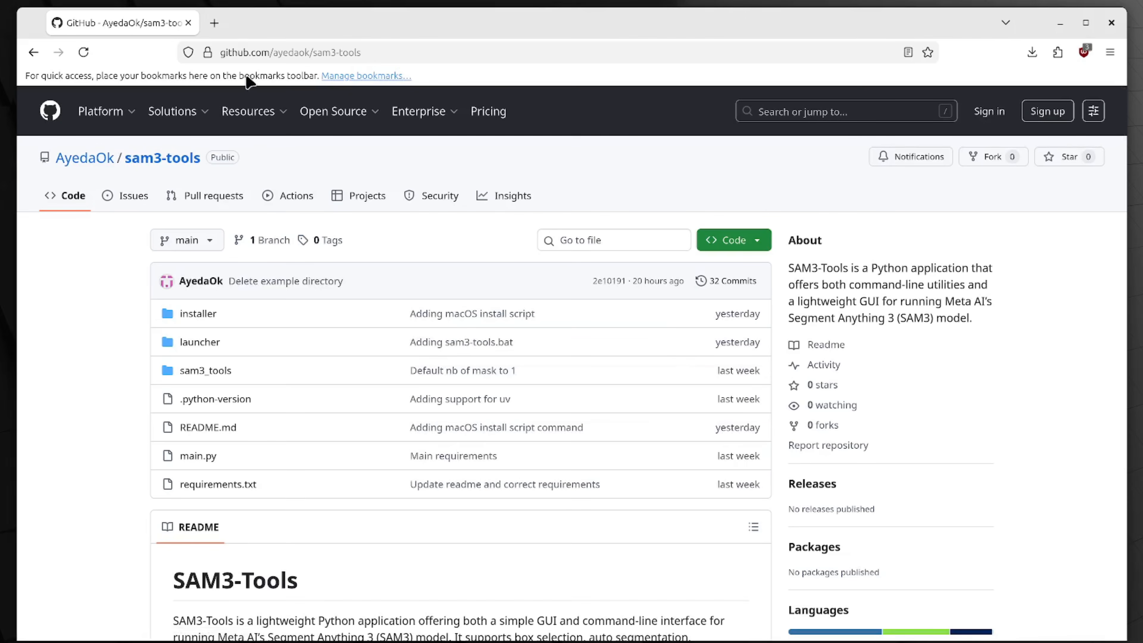
Step: Copy the Linux installer command from the repository's README
scroll(277, 234, "down", 4)
scroll(274, 230, "down", 10)
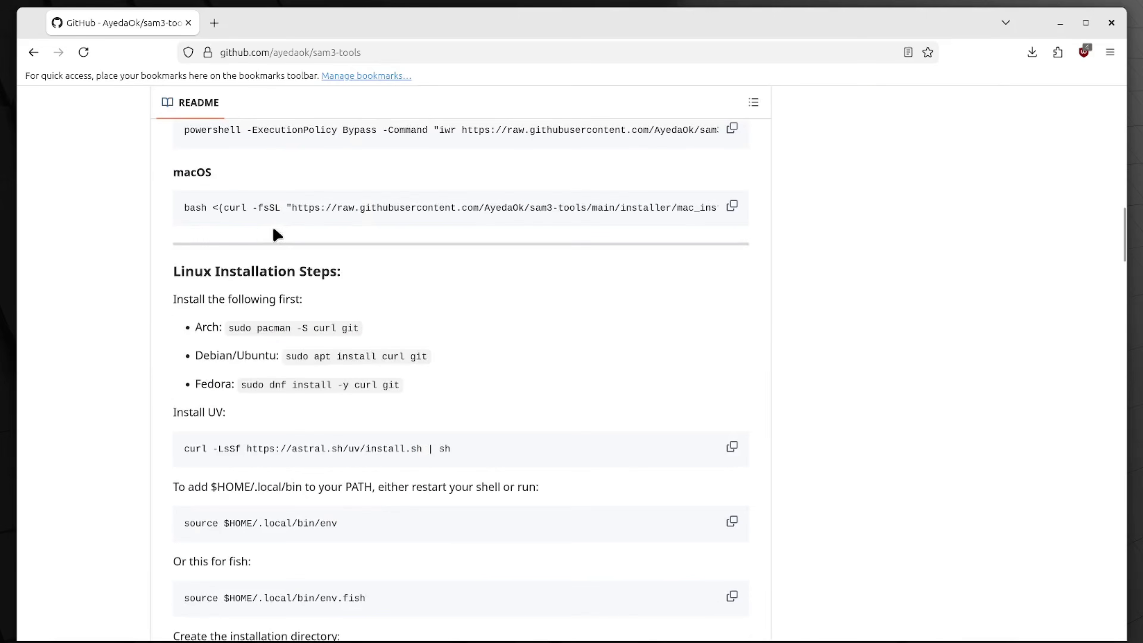
scroll(273, 228, "up", 3)
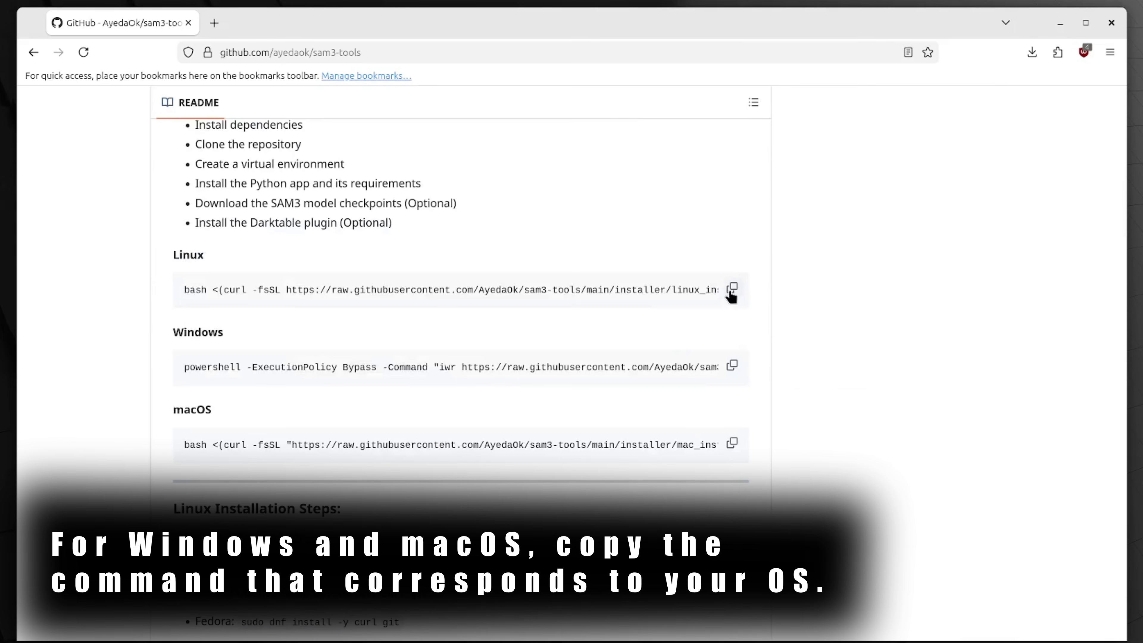
left_click(730, 292)
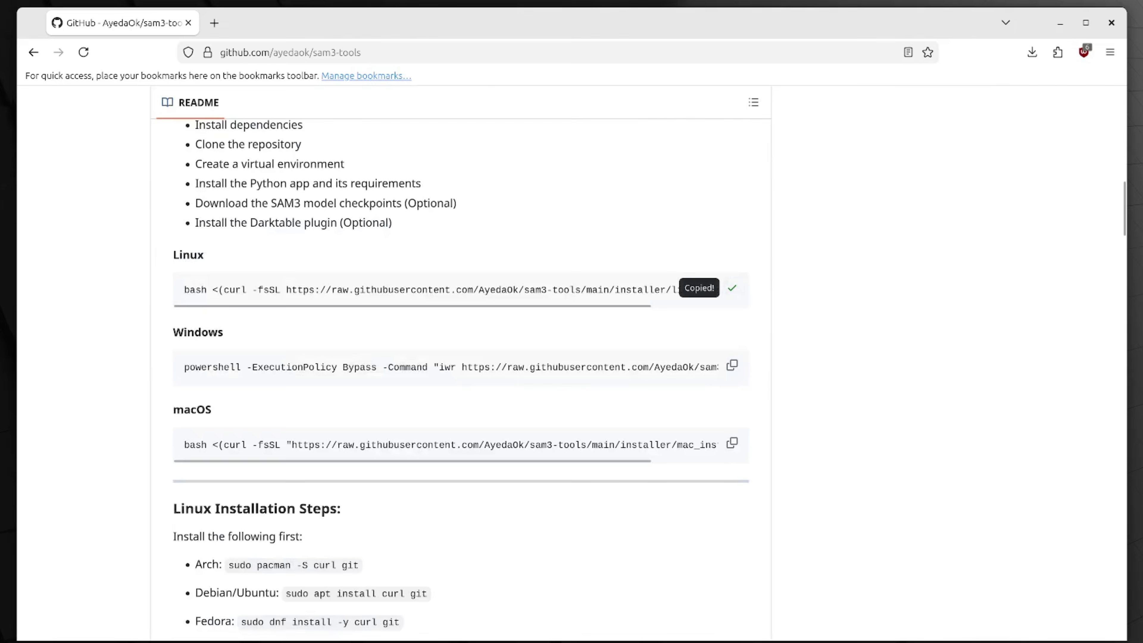
Step: Run the copied linux_install.sh command in a new terminal and enter the sudo password to install the system dependencies
key("ctrl+alt+t")
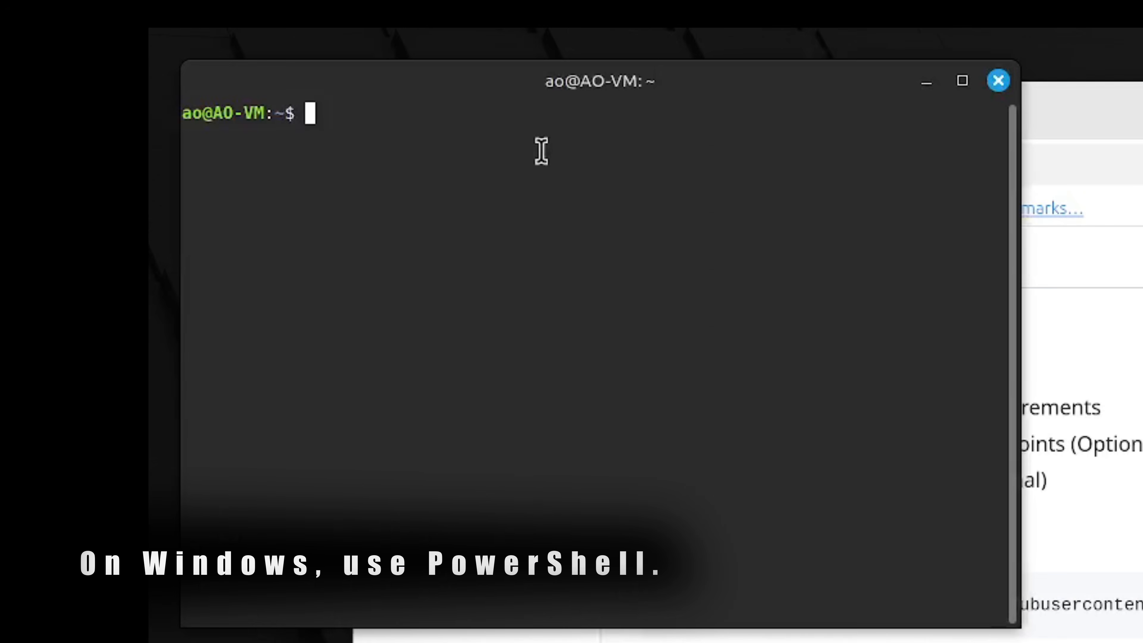
right_click(88, 76)
left_click(570, 372)
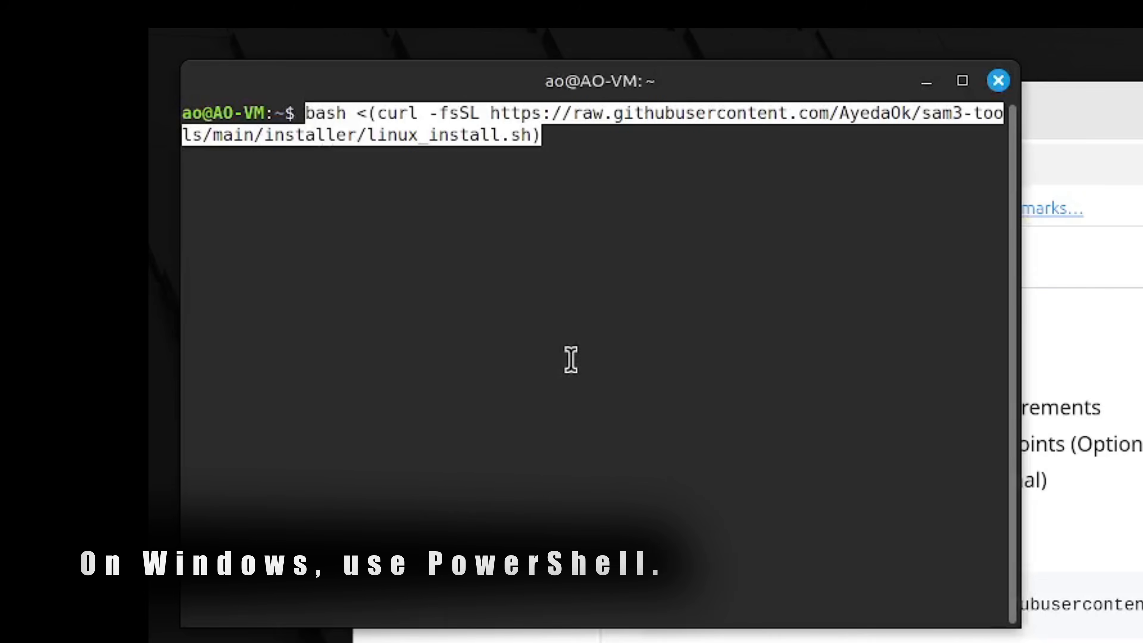
key("Return")
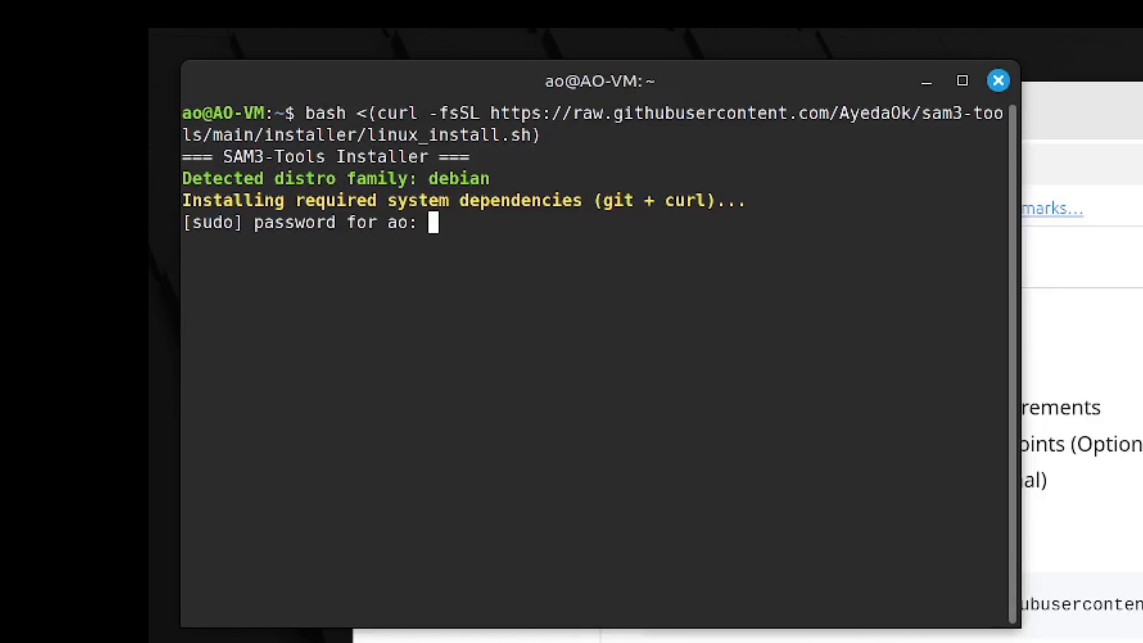
type("**")
key("Return")
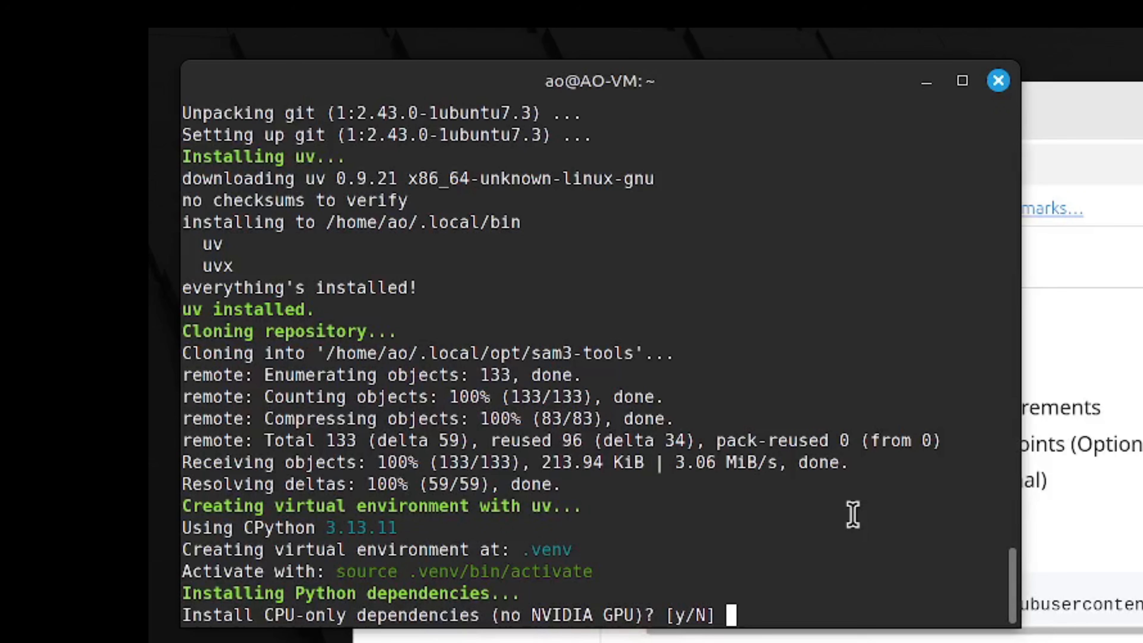
Step: Answer y to installing the CPU-only dependencies and y to logging in to Hugging Face
type("y")
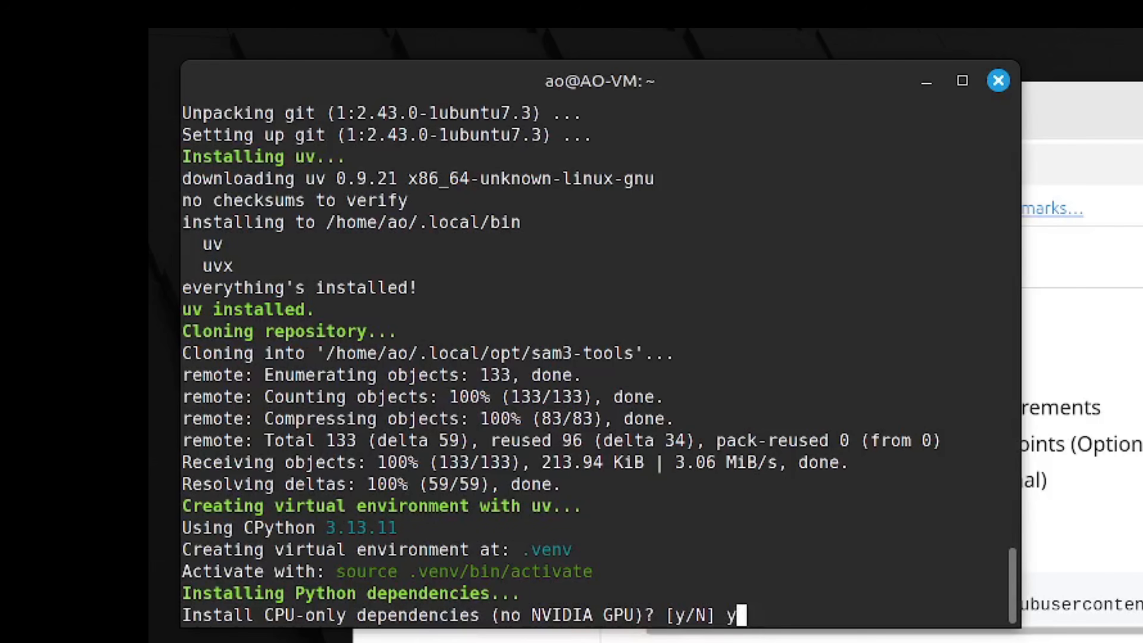
key("Return")
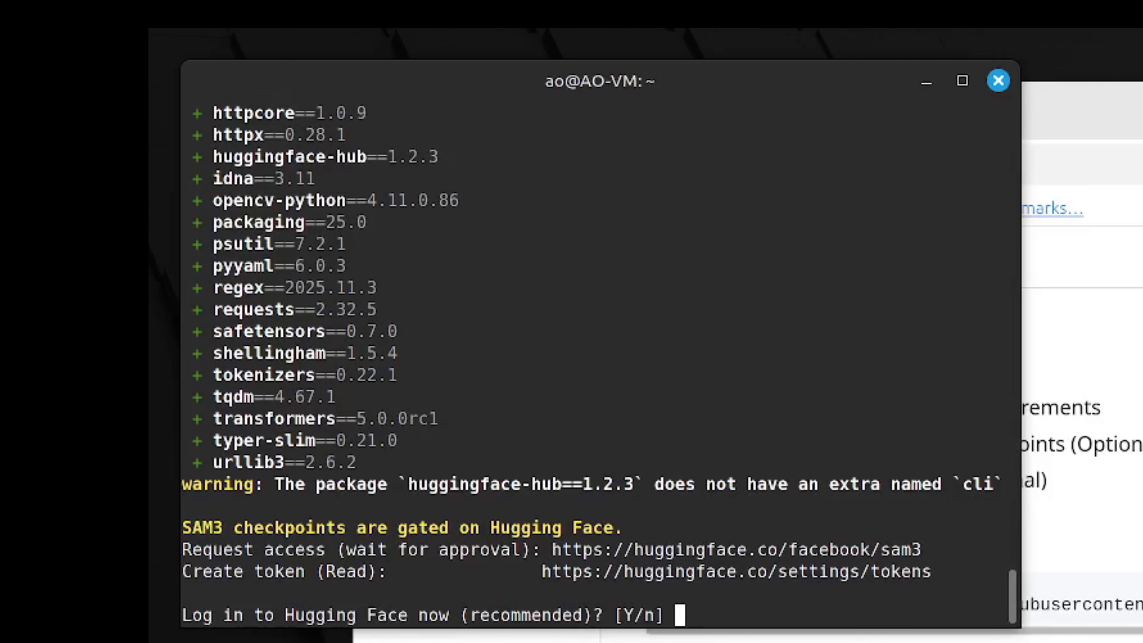
type("y")
key("Return")
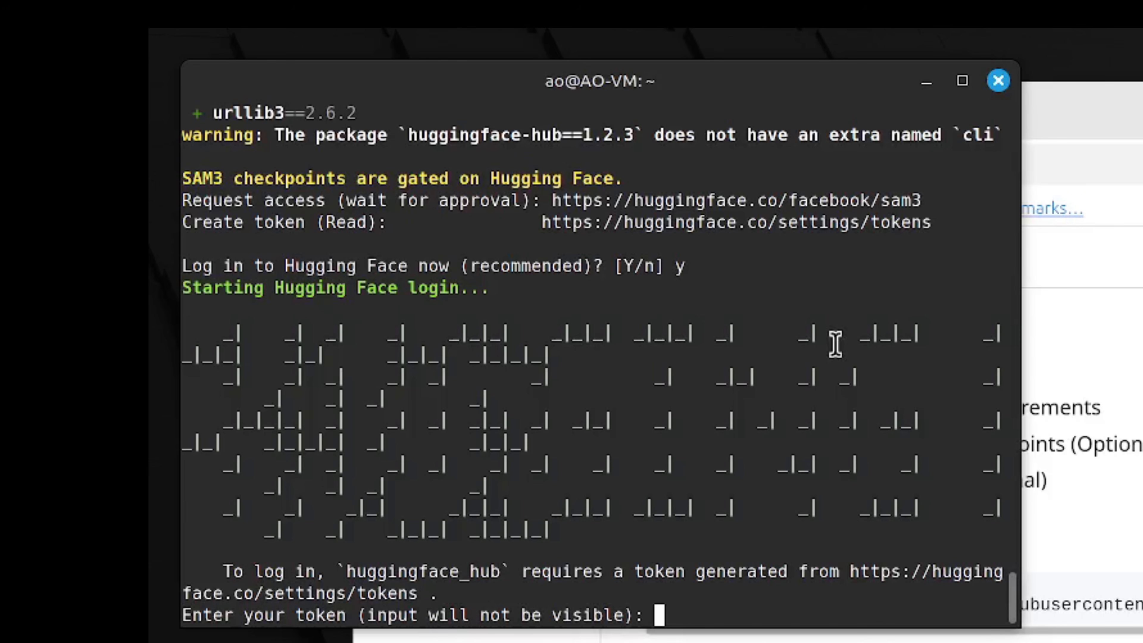
Step: Switch to the browser, load huggingface.co in a new tab and open its login page
left_click_drag(552, 200, 923, 201)
right_click(799, 201)
left_click(905, 375)
left_click(482, 65)
key("ctrl+t")
type("huggingface.co")
key("Return")
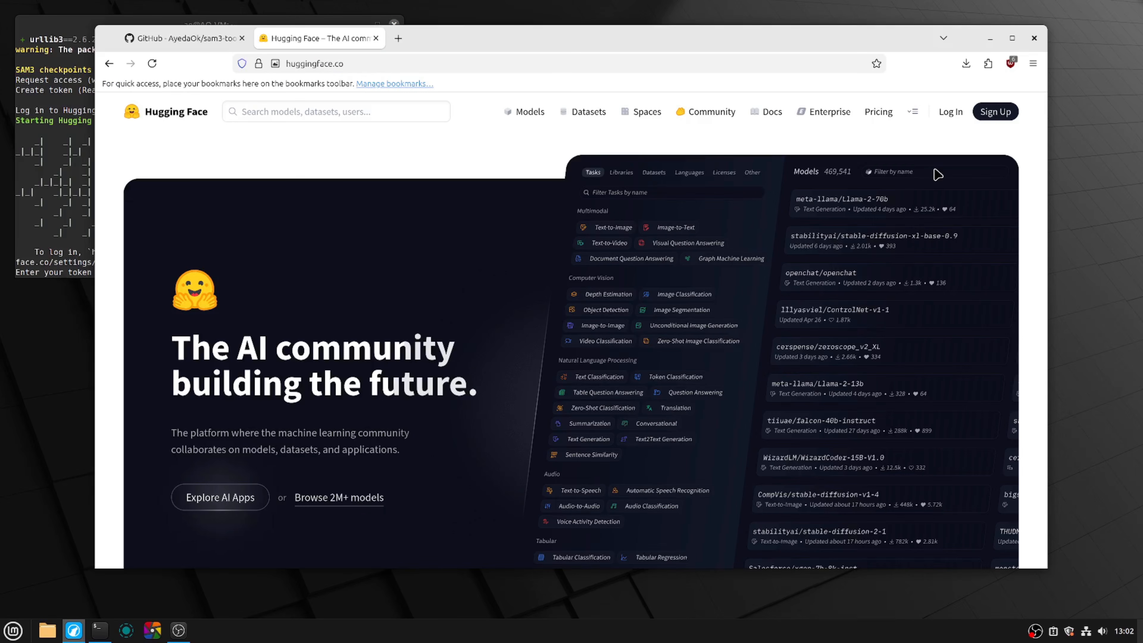
left_click(950, 111)
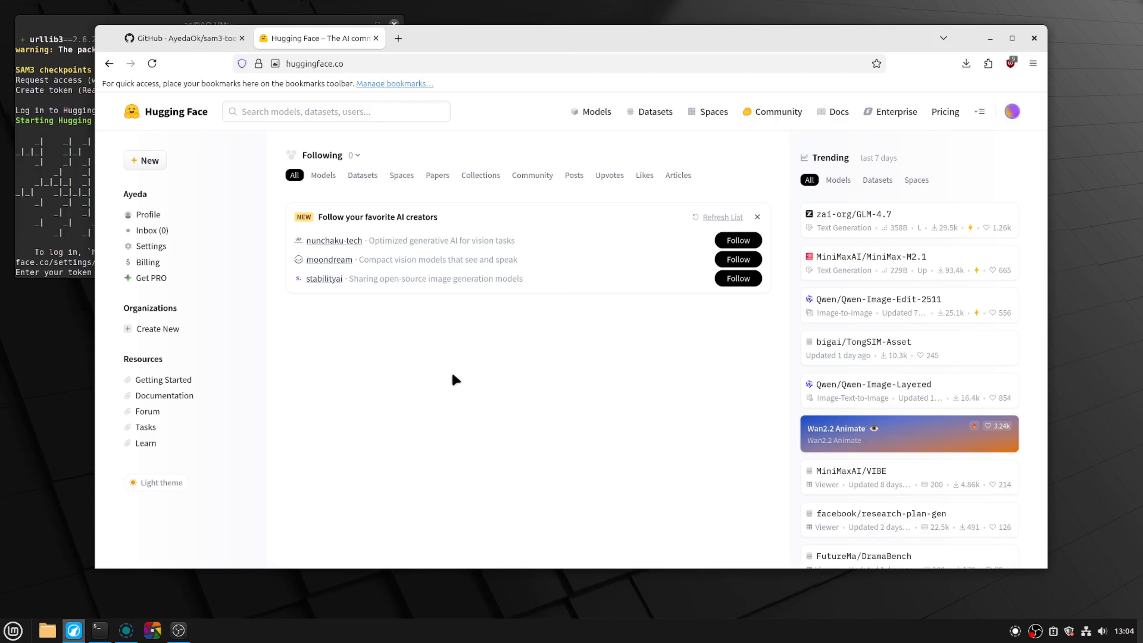
Step: Search Hugging Face for sam3 and open the facebook/sam3 model page
left_click(354, 111)
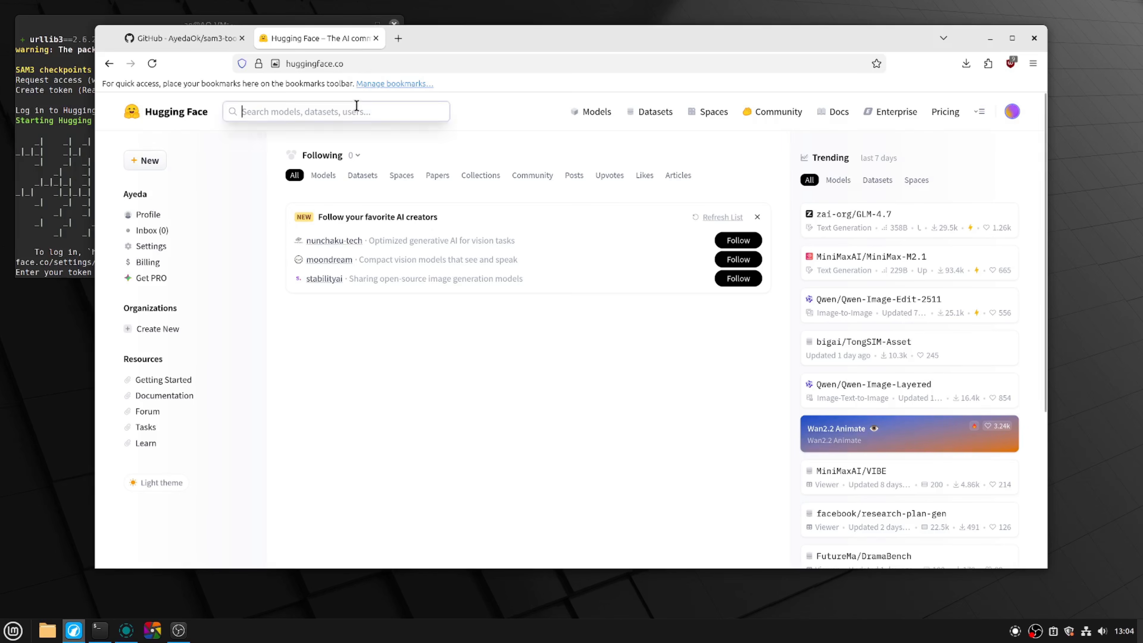
type("sam3")
left_click(349, 152)
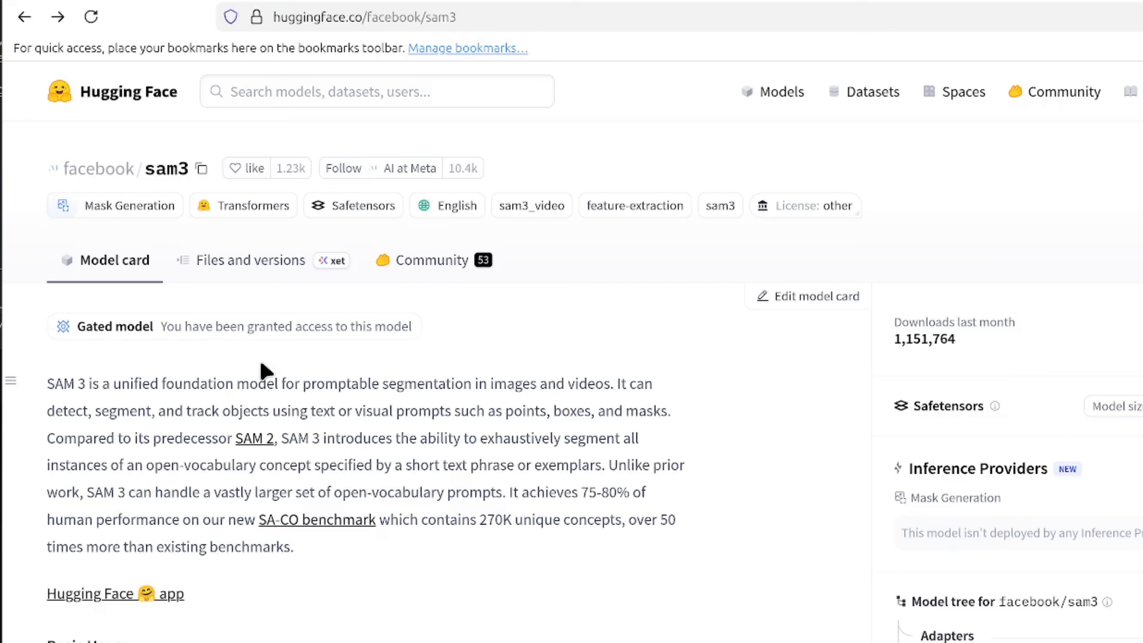
Step: Create a new Hugging Face access token of type Read named Mint-VM in the account's Access Tokens settings
left_click(938, 25)
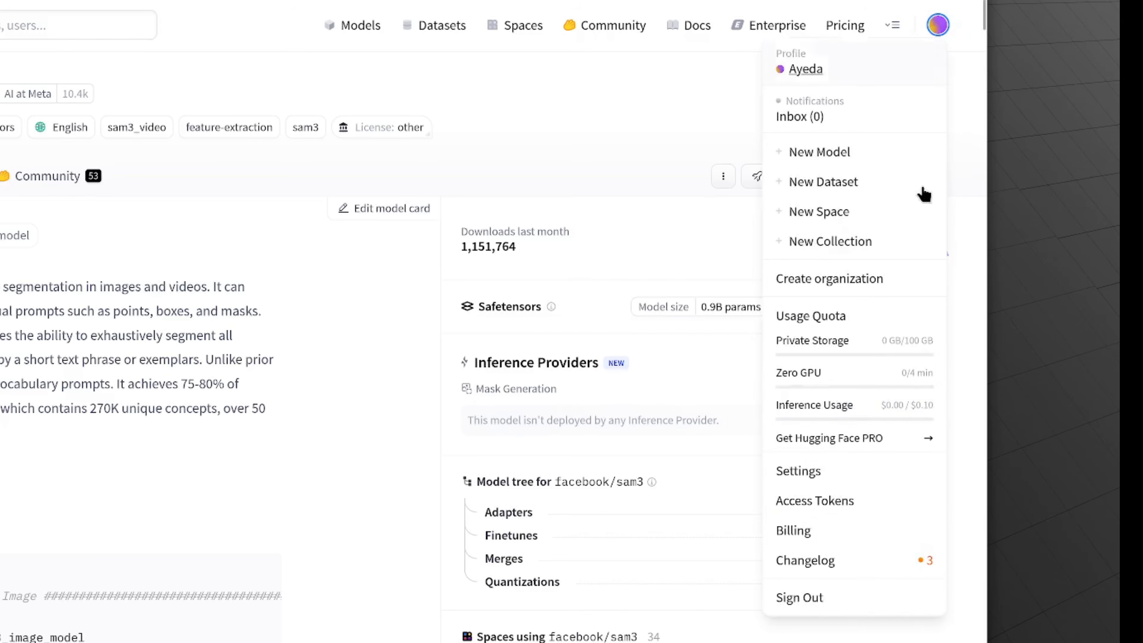
left_click(852, 508)
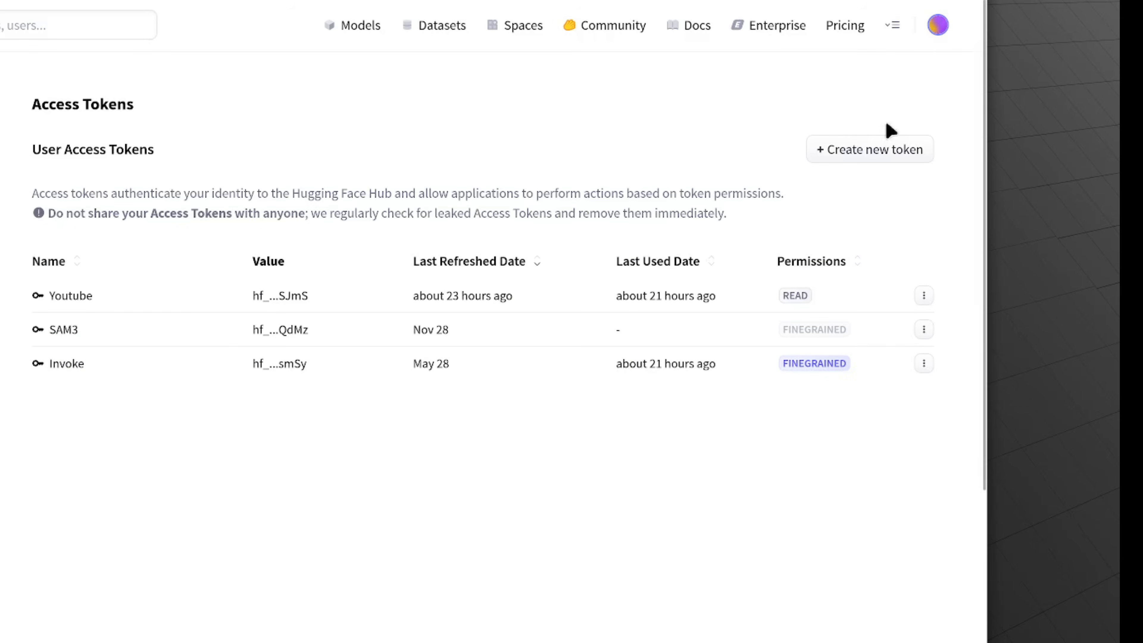
left_click(892, 150)
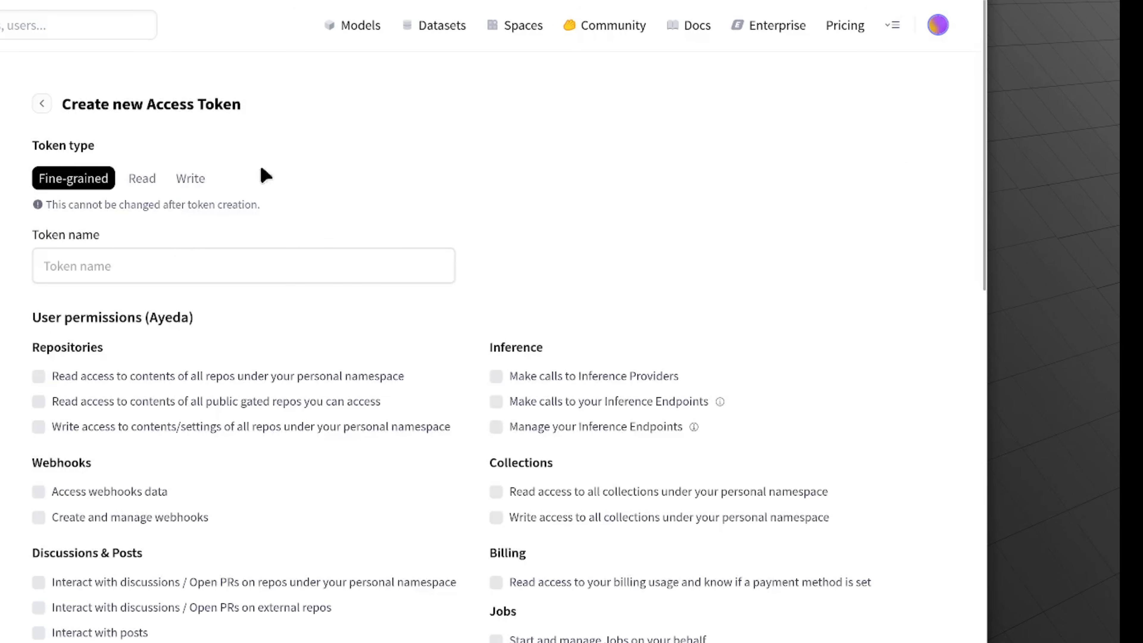
left_click(143, 181)
left_click(152, 259)
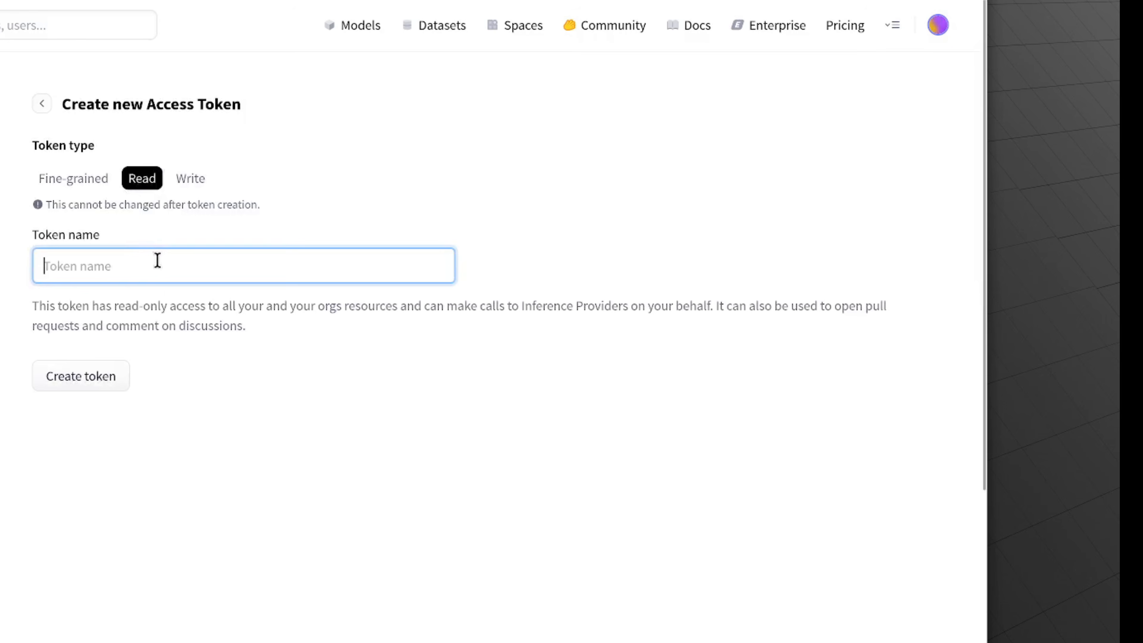
type("Mint-VM")
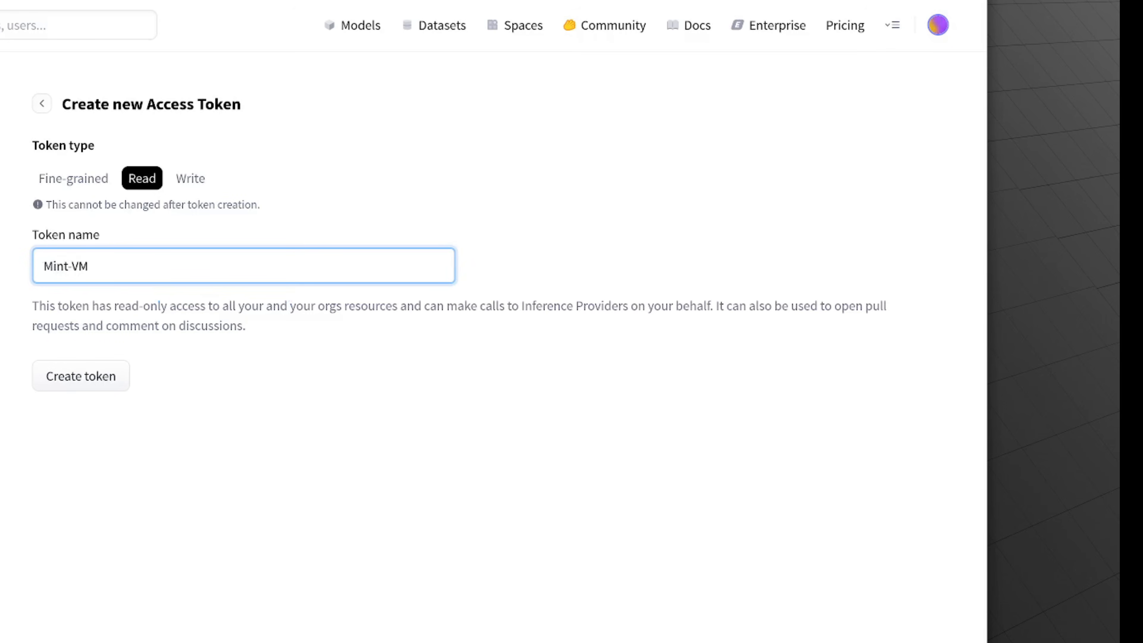
left_click(103, 381)
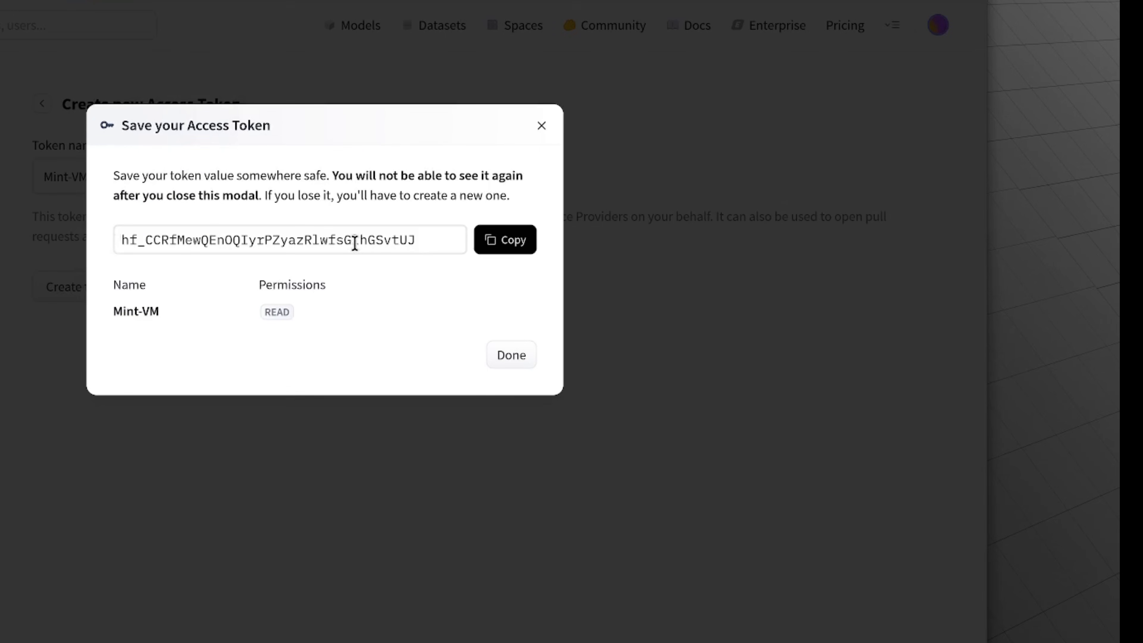
Step: Copy the new access token, switch to the terminal and submit the token at the Hugging Face login prompt
left_click(513, 245)
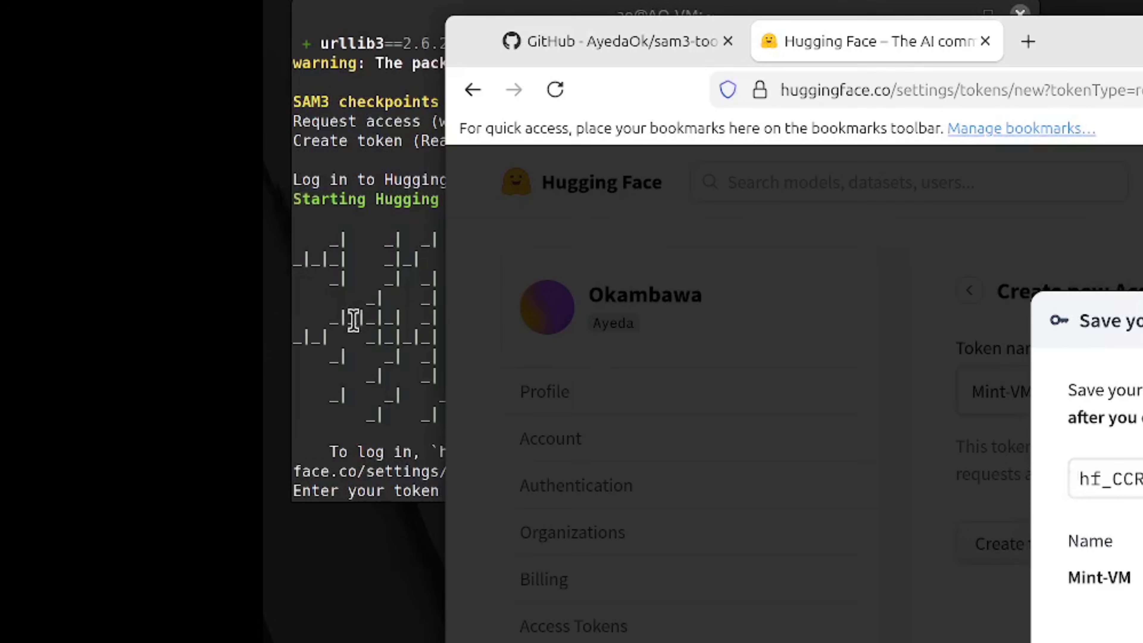
left_click(354, 320)
right_click(740, 477)
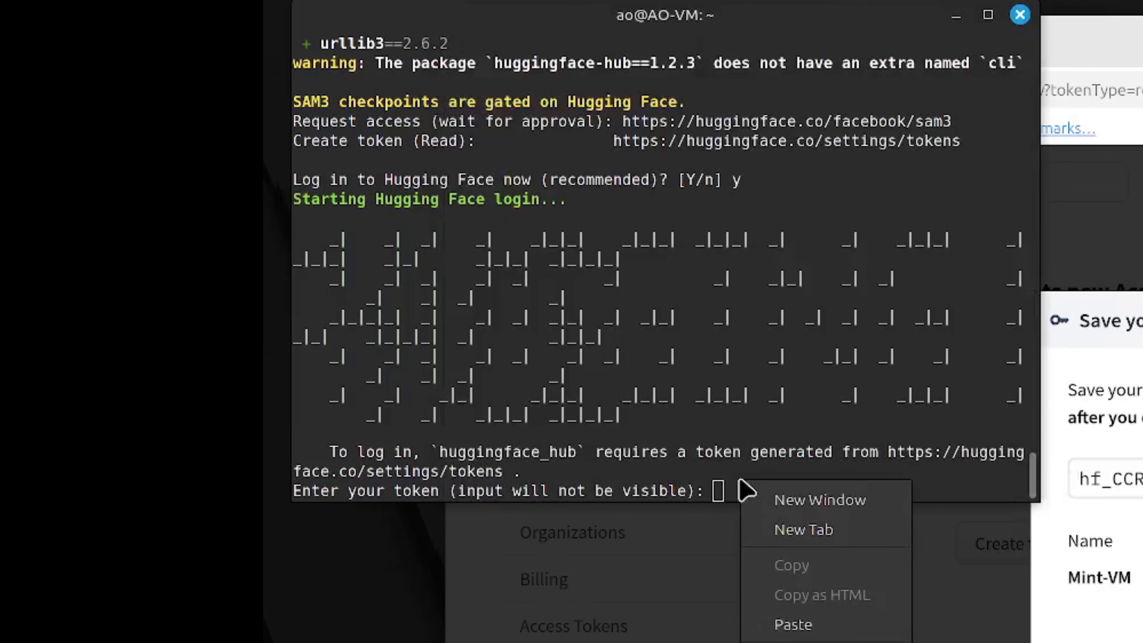
left_click(803, 622)
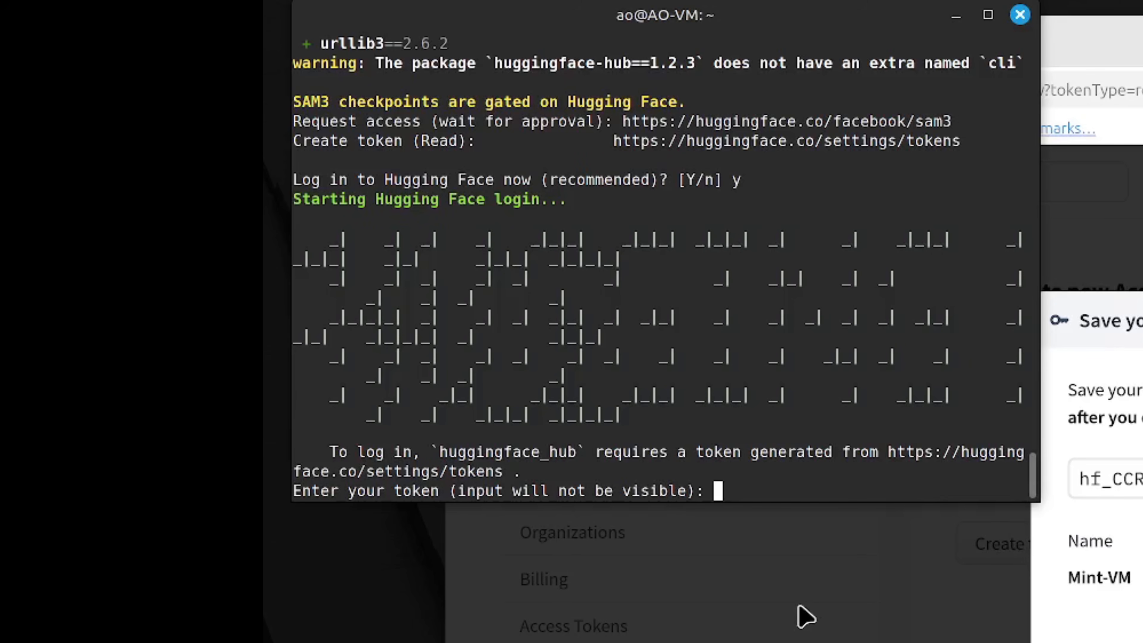
key("ctrl+shift+v")
key("Return")
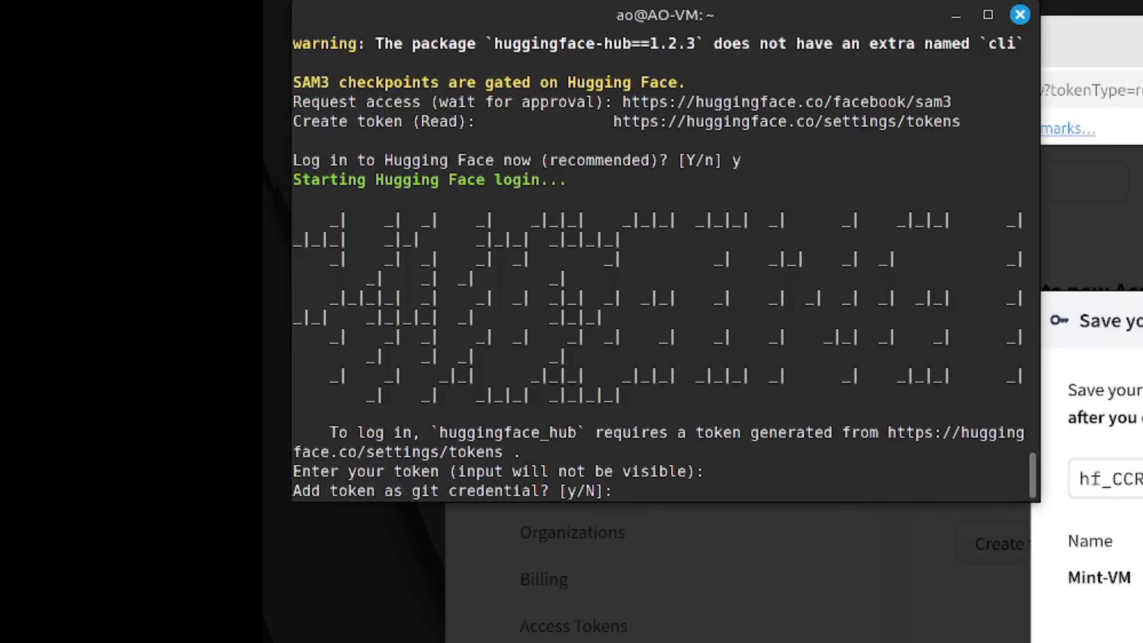
Step: Answer n to adding the token as a git credential and y to downloading the SAM3 model
type("n")
key("Return")
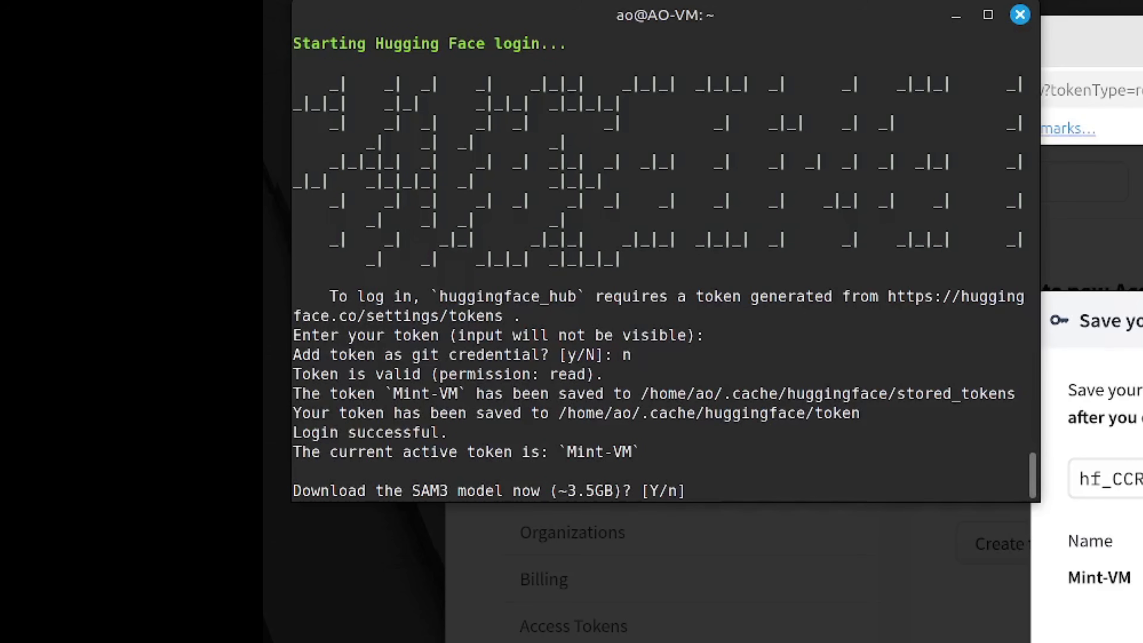
type("y")
key("Return")
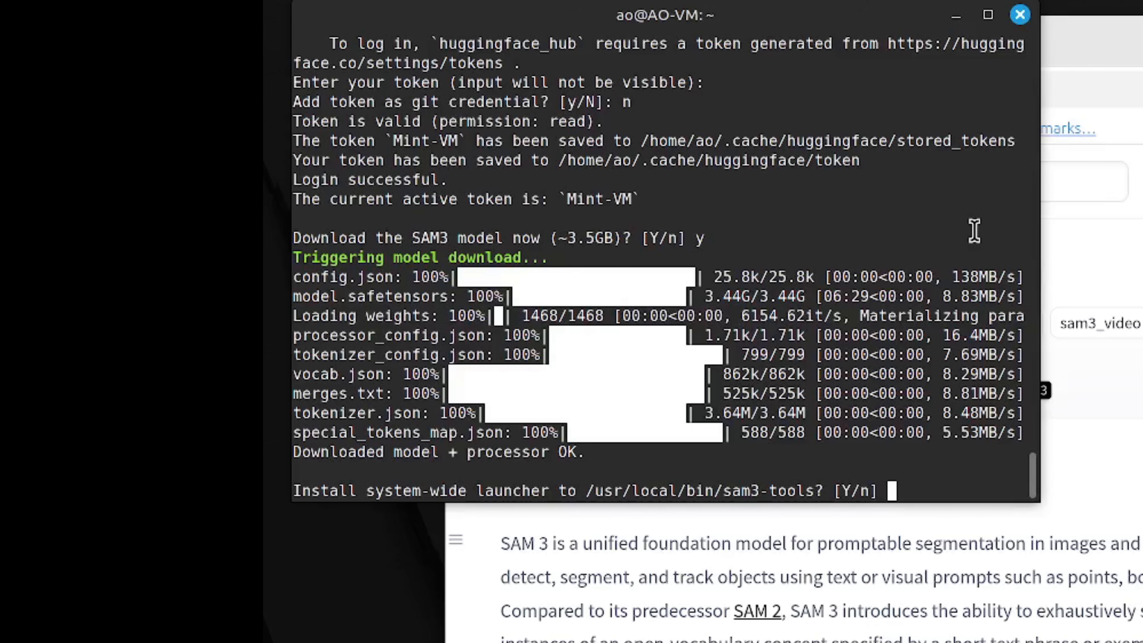
Step: Accept the system-wide launcher installation with the sudo password, and answer y to installing the Darktable plugin
type("y")
key("Return")
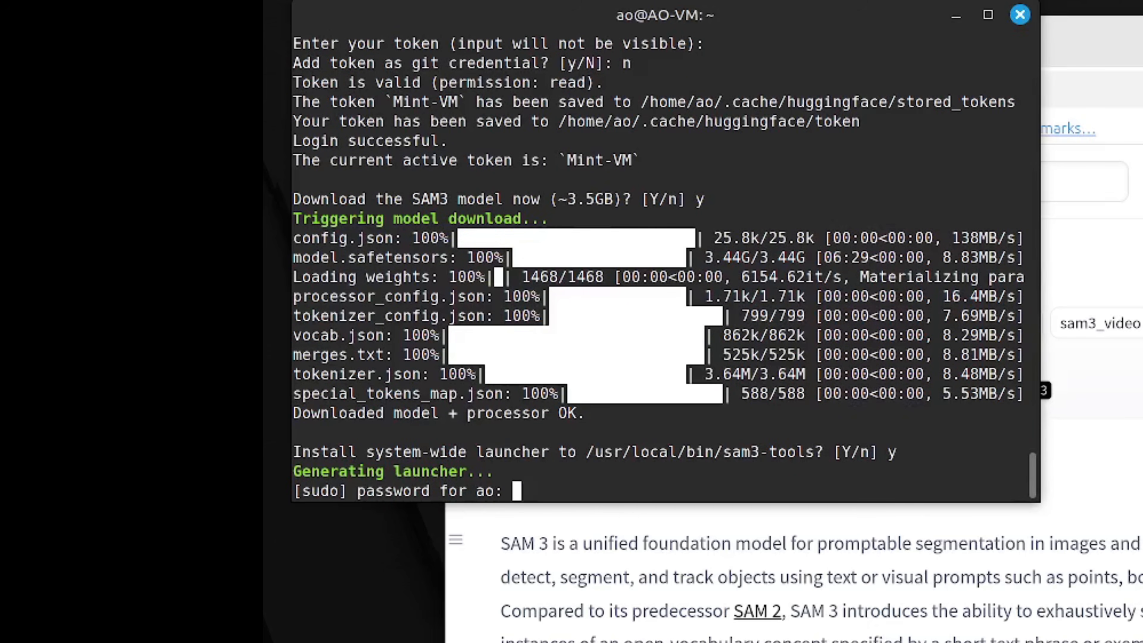
type("**")
key("Return")
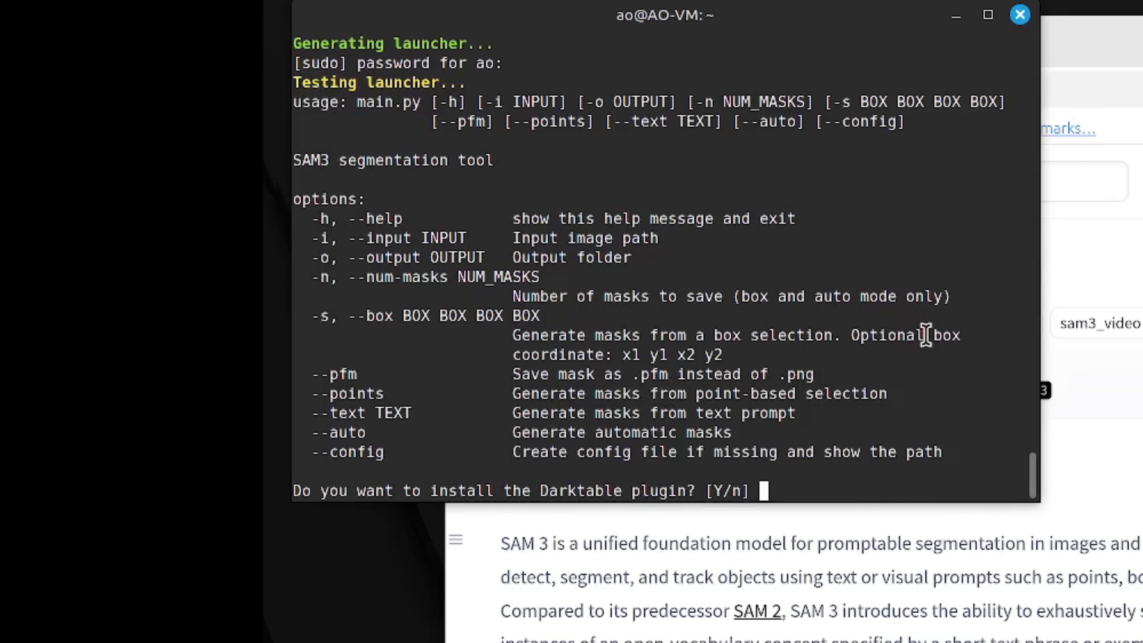
type("y")
key("Return")
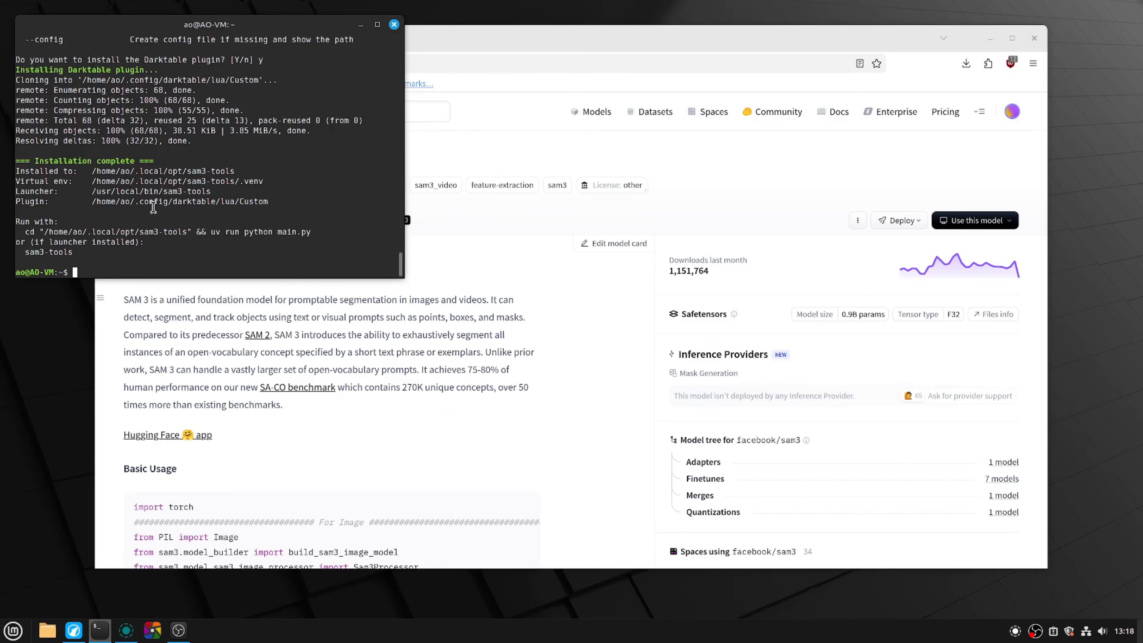
Step: Launch darktable, close it and start it again
left_click(152, 631)
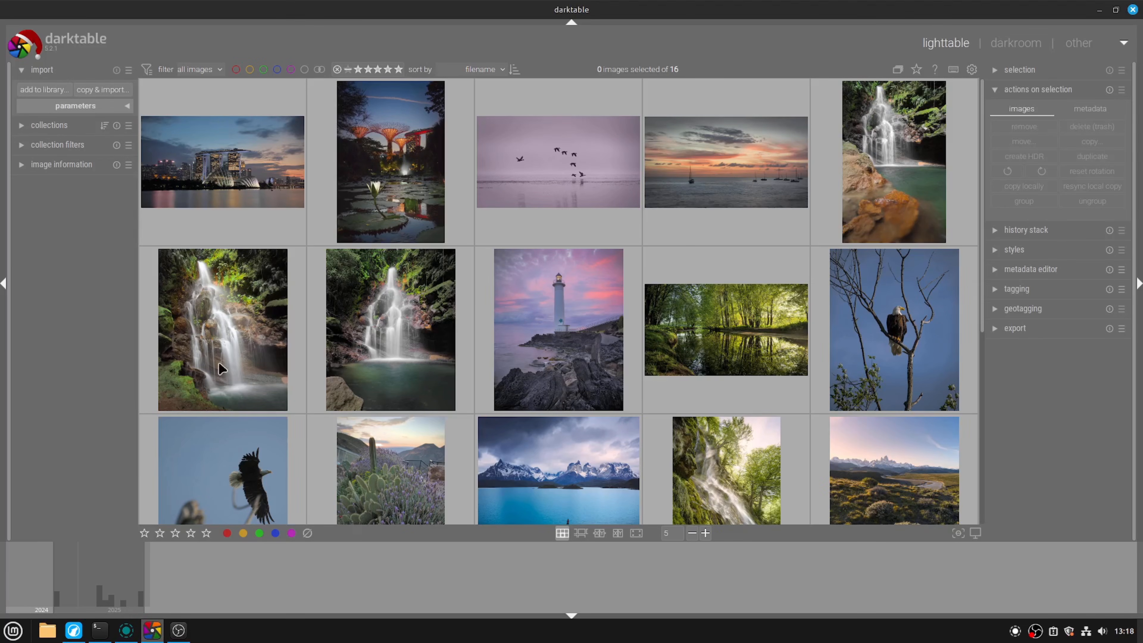
left_click(1132, 9)
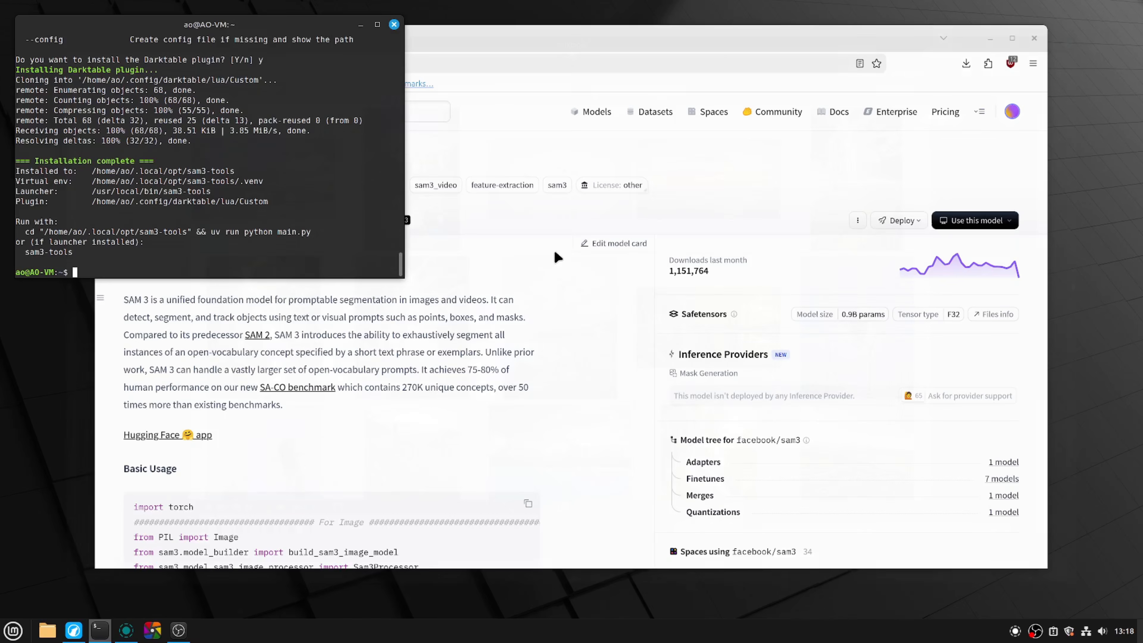
left_click(153, 630)
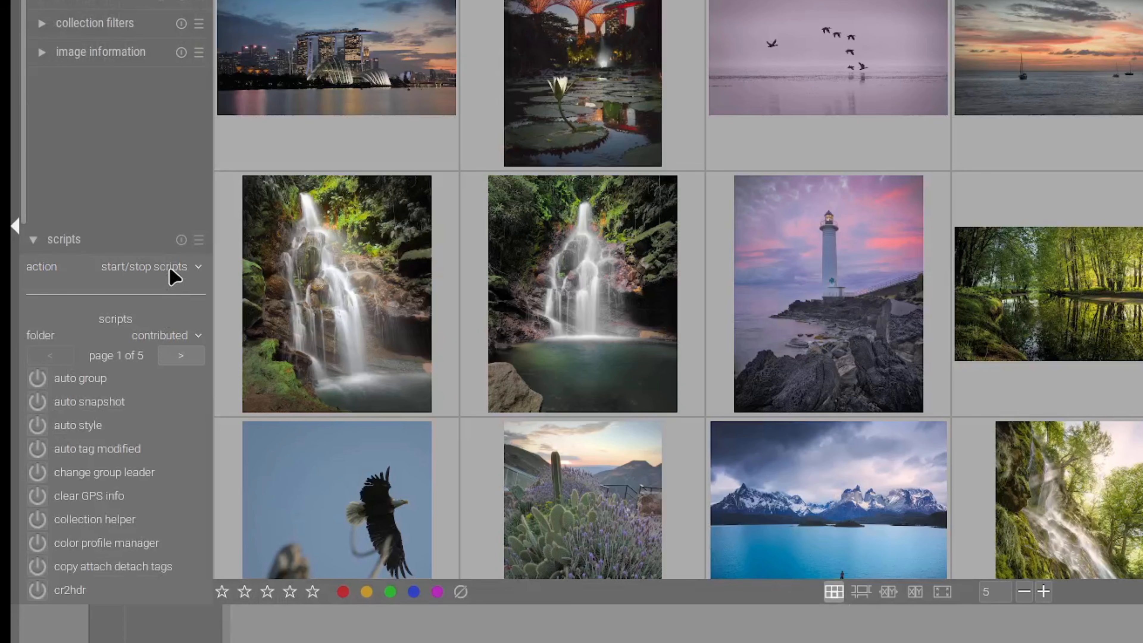
Step: Show the Custom scripts folder and start the SAM3 script
left_click(179, 334)
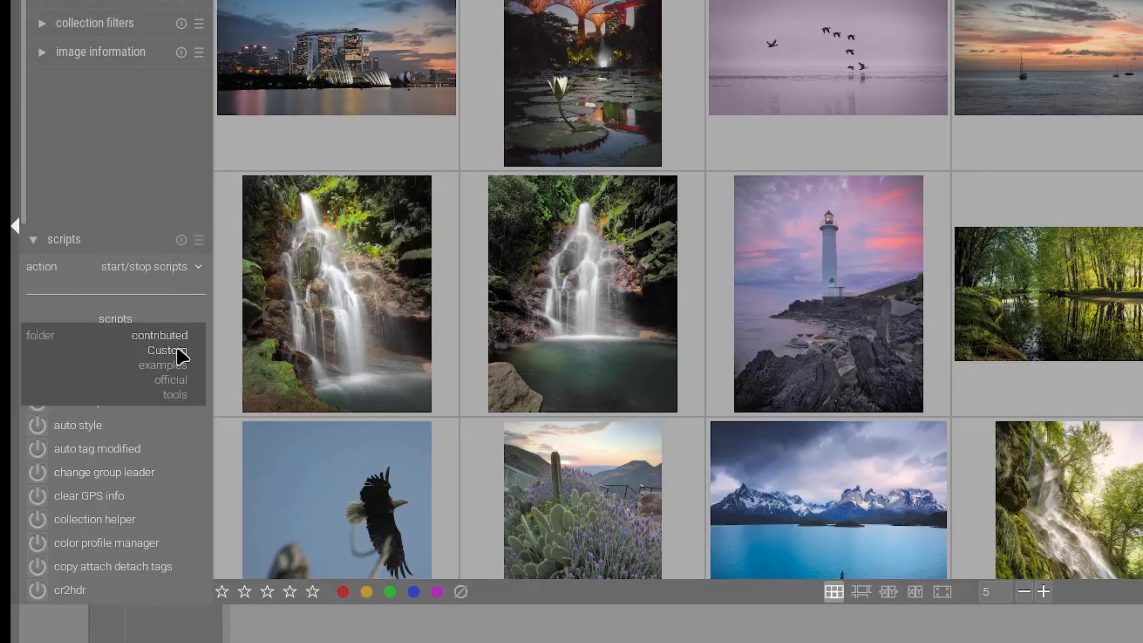
left_click(179, 352)
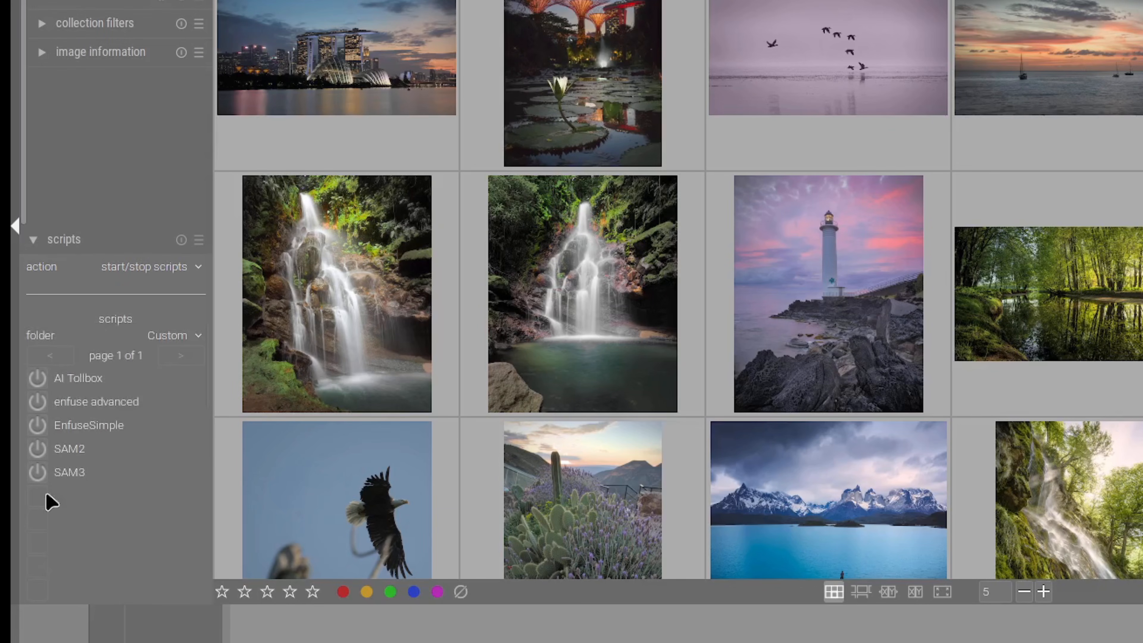
left_click(38, 473)
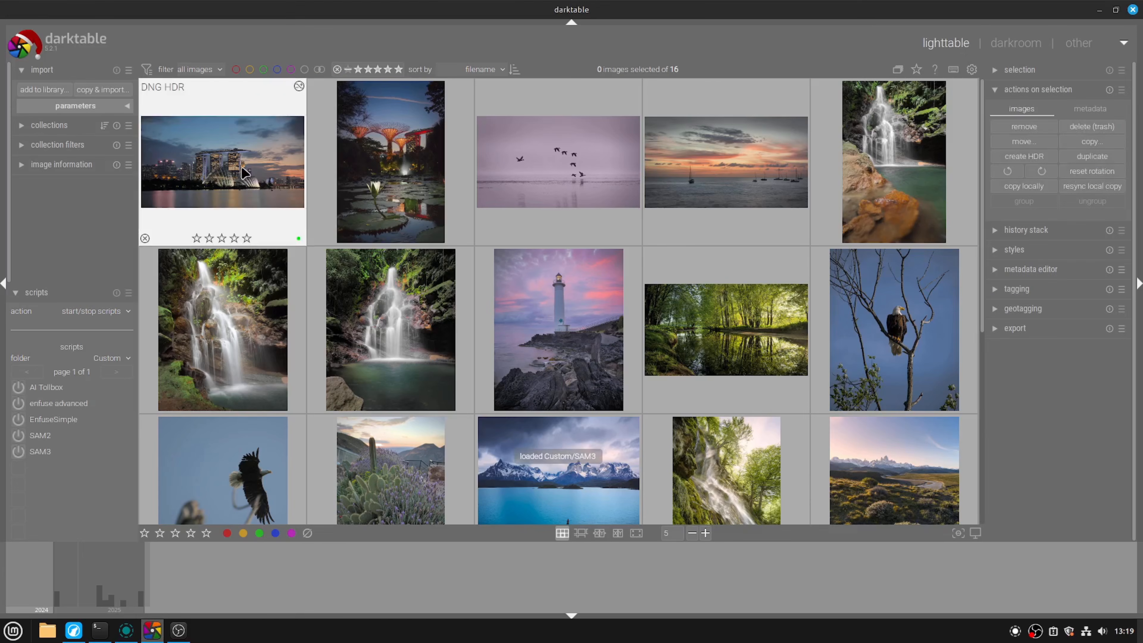
Step: Open the city skyline photo in the darkroom, expand the SAM3 module and open the file chooser for its executable
double_click(243, 174)
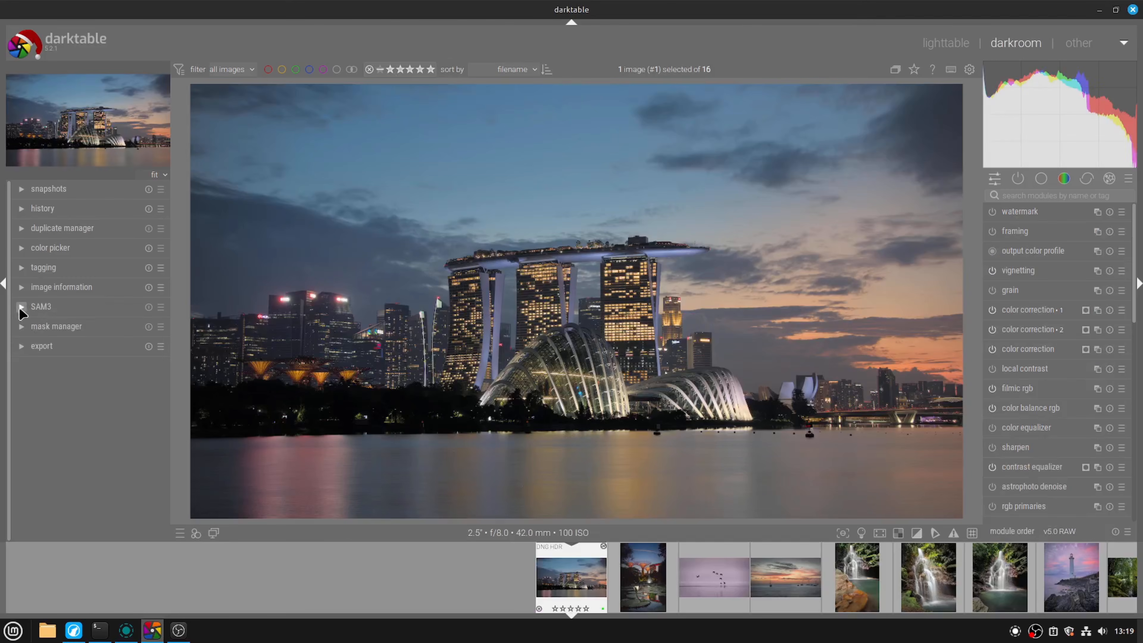
left_click(21, 307)
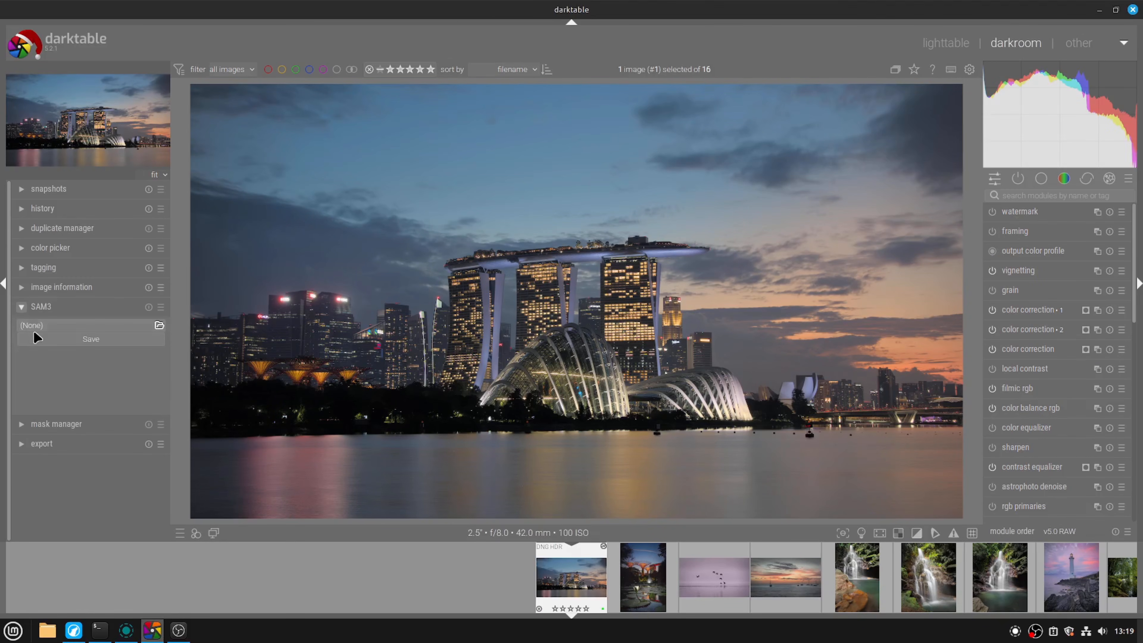
left_click(159, 325)
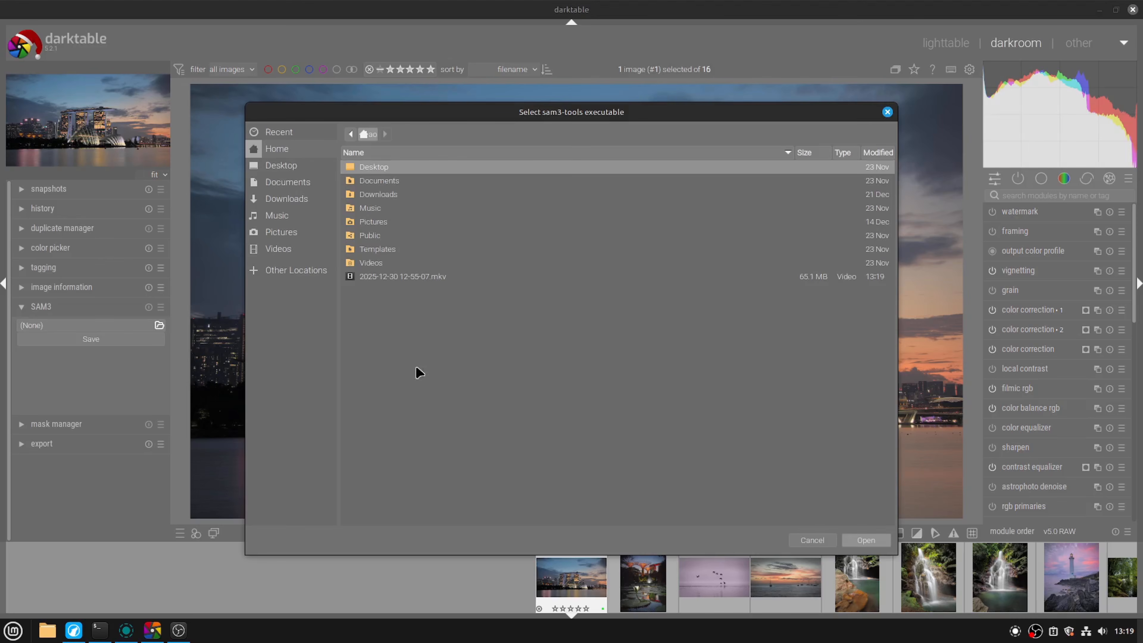
Step: Look up the installed launcher's path in the terminal output and return to the executable file chooser in darktable
left_click(101, 633)
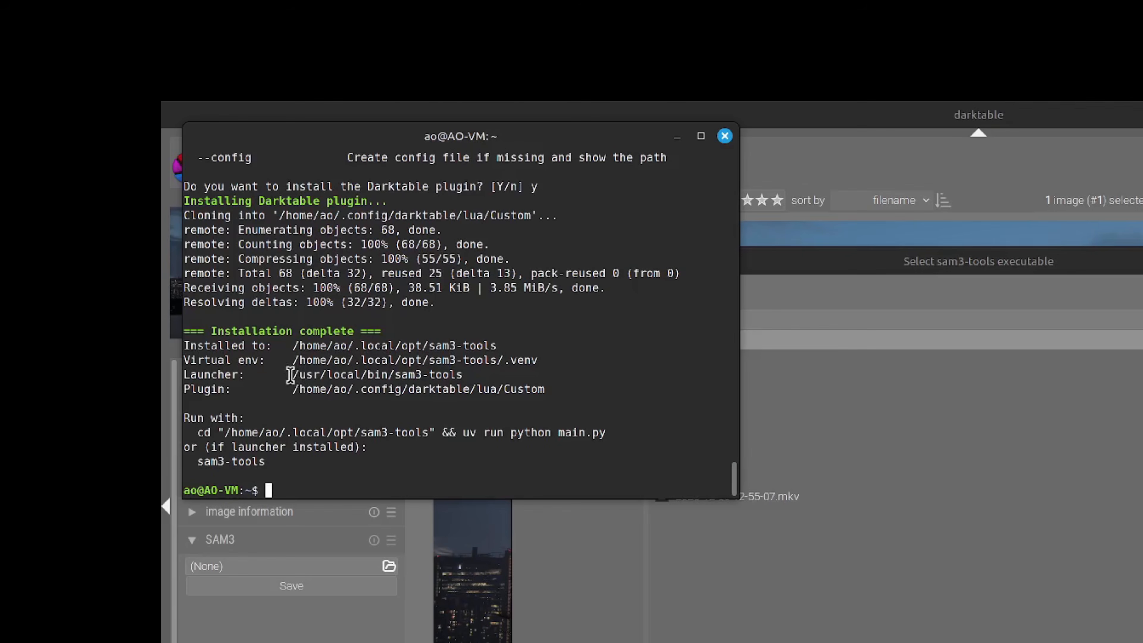
left_click_drag(242, 329, 416, 332)
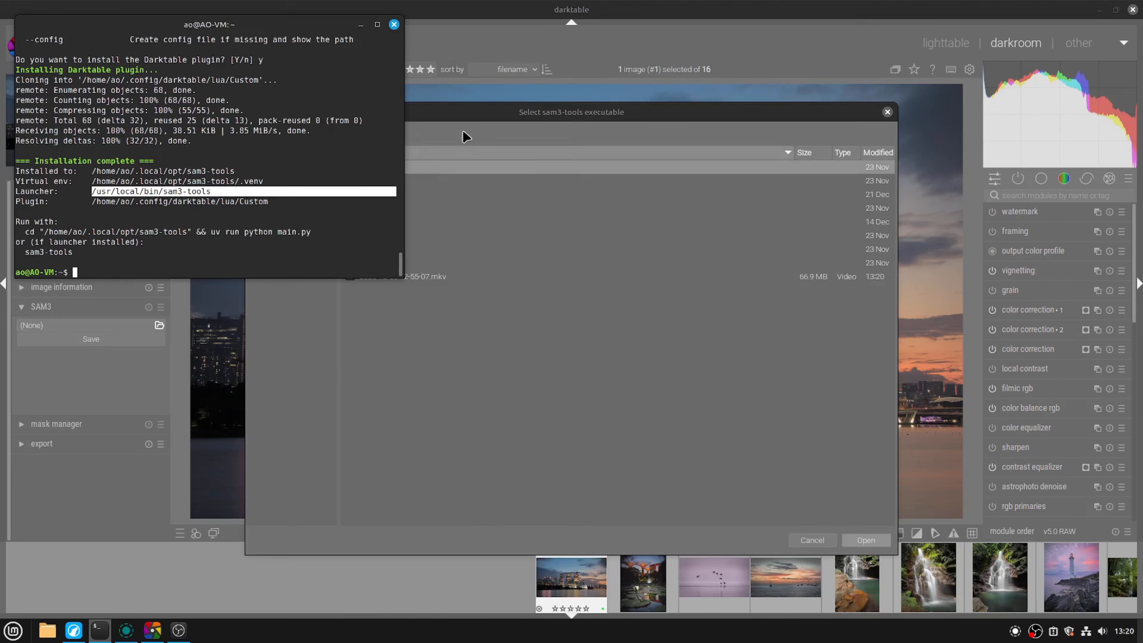
left_click(833, 262)
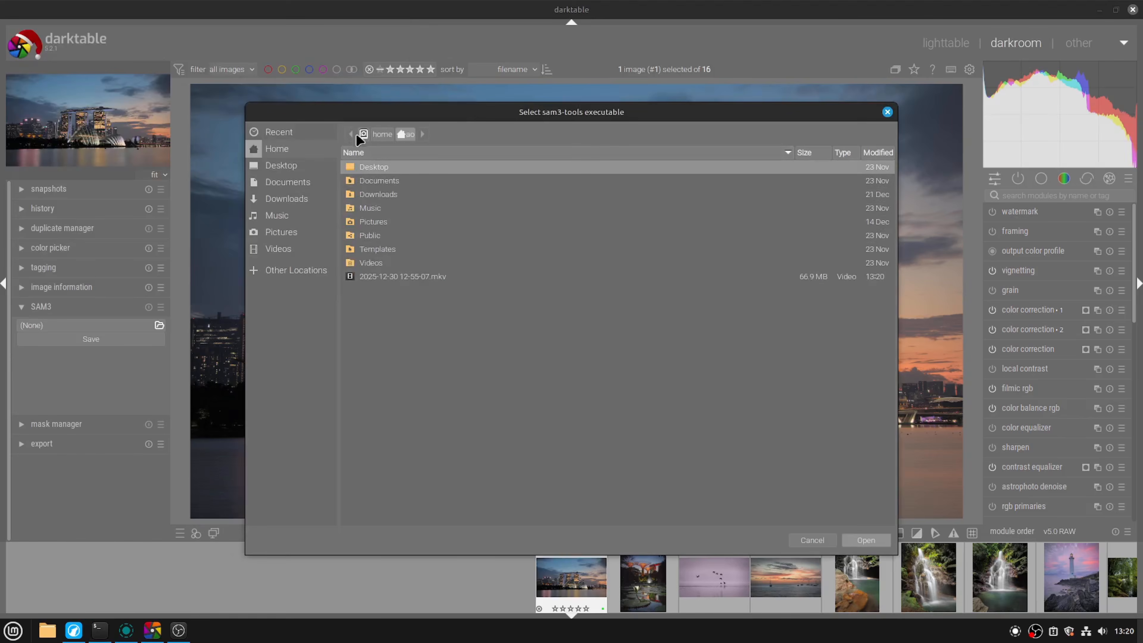
Step: Choose /usr/local/bin/sam3-tools as the SAM3 executable and save the setting
left_click(363, 134)
left_click(394, 456)
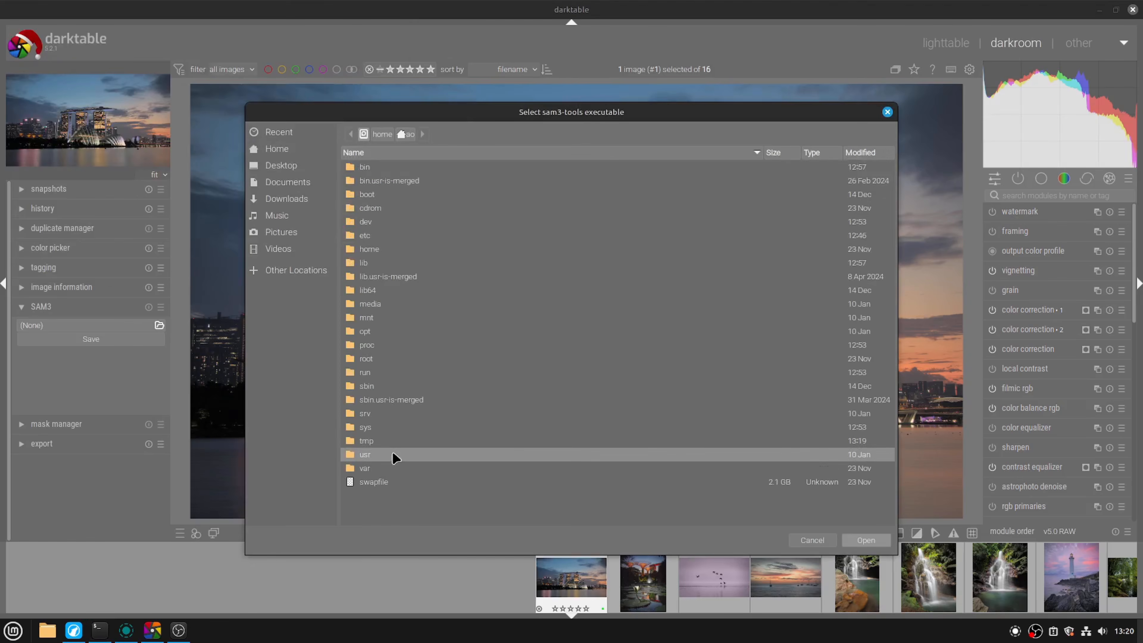
double_click(394, 456)
double_click(371, 170)
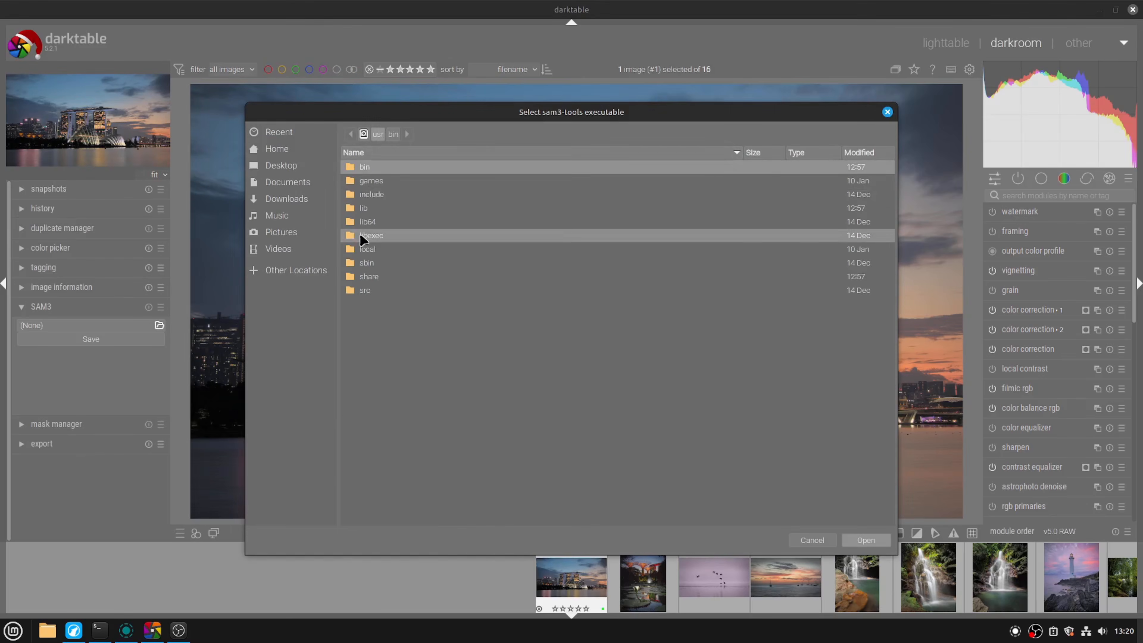
double_click(365, 166)
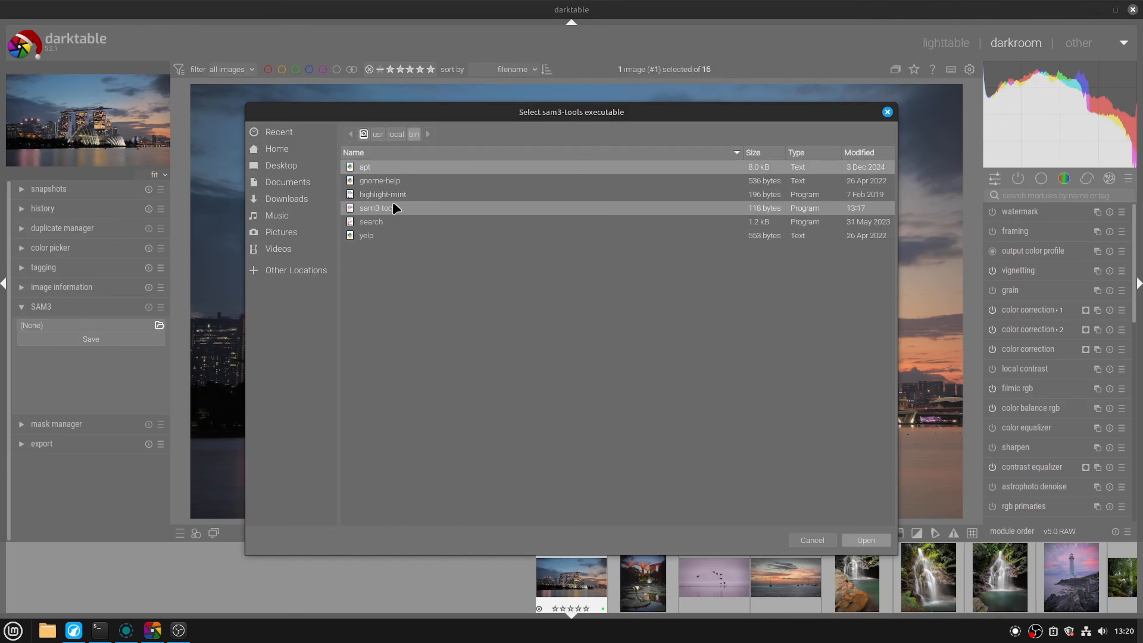
double_click(379, 208)
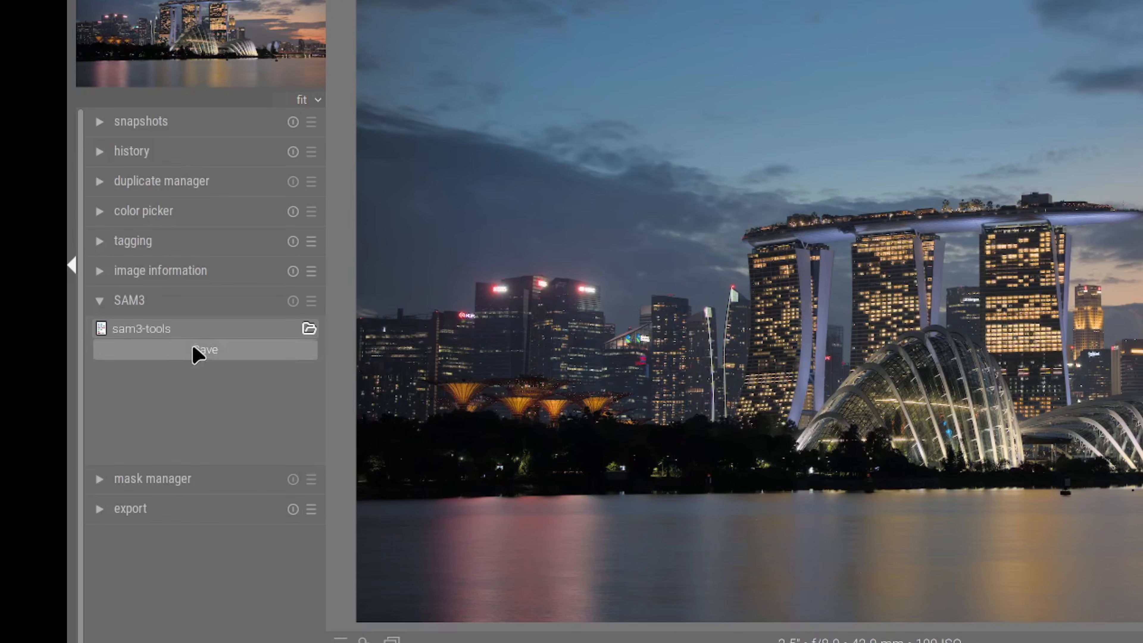
left_click(198, 351)
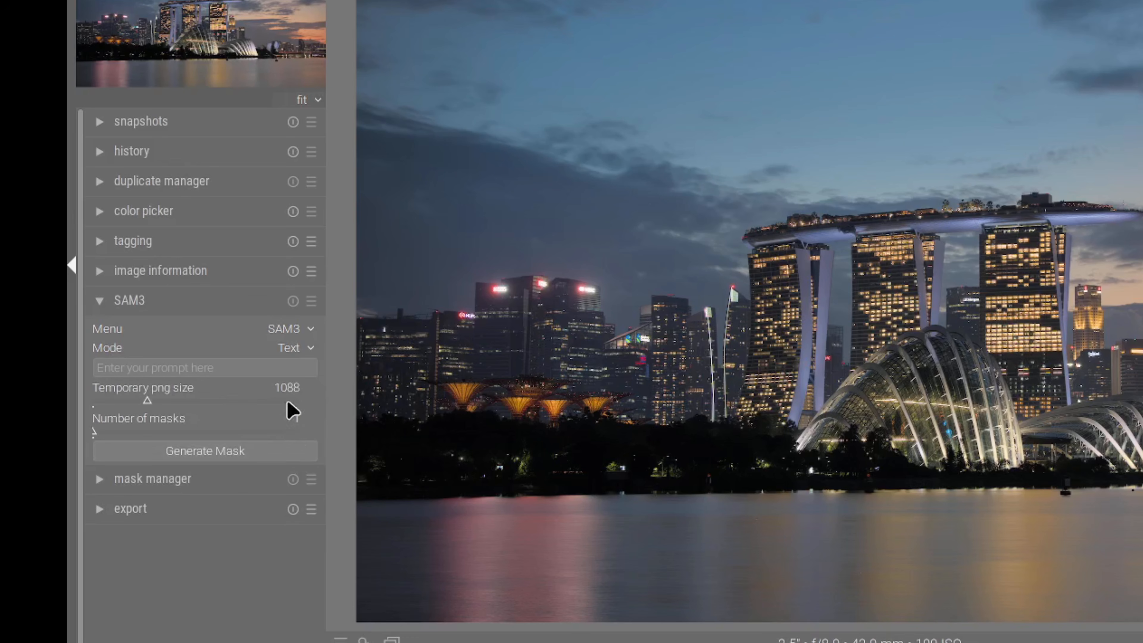
Step: Look through the SAM3 mask modes, switch to Box and return to Text mode
left_click(306, 350)
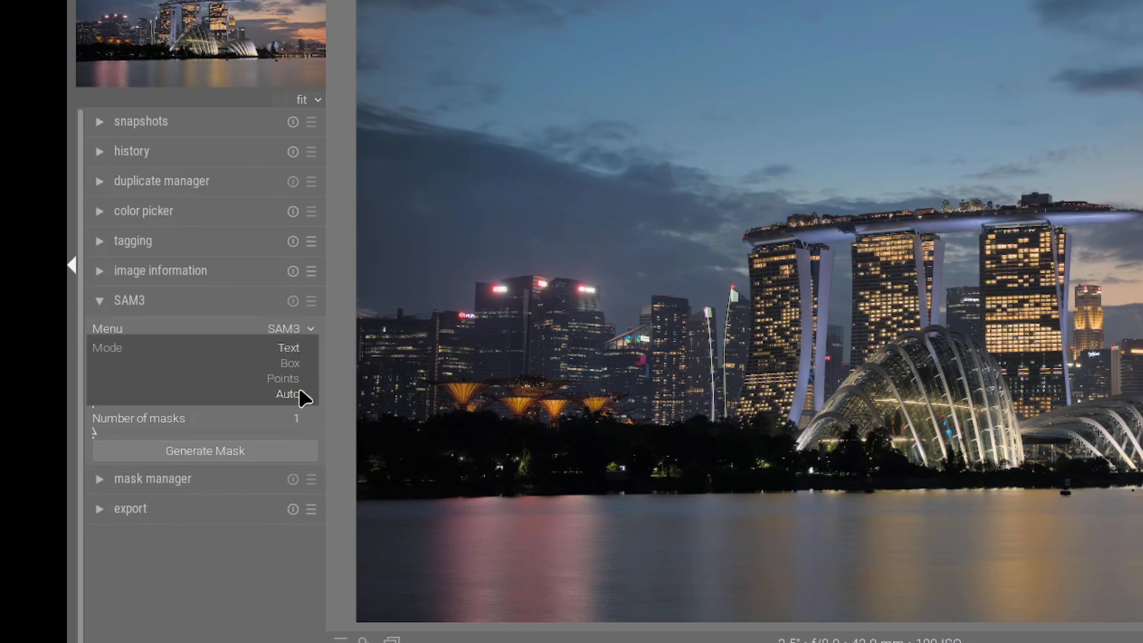
left_click(293, 349)
left_click(295, 349)
left_click(292, 364)
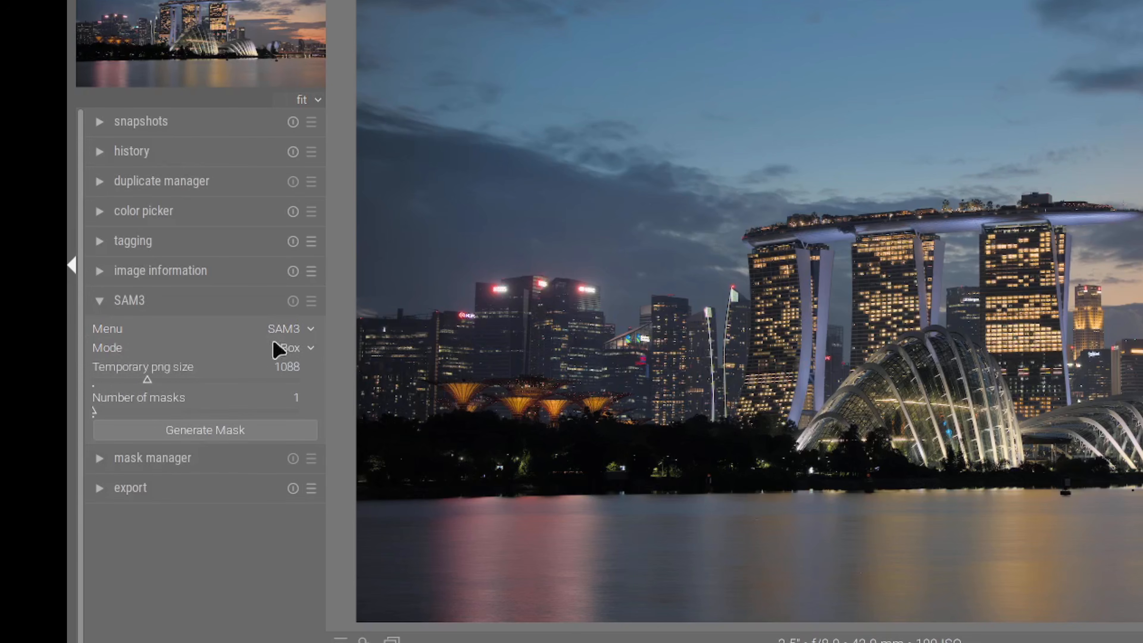
left_click(302, 350)
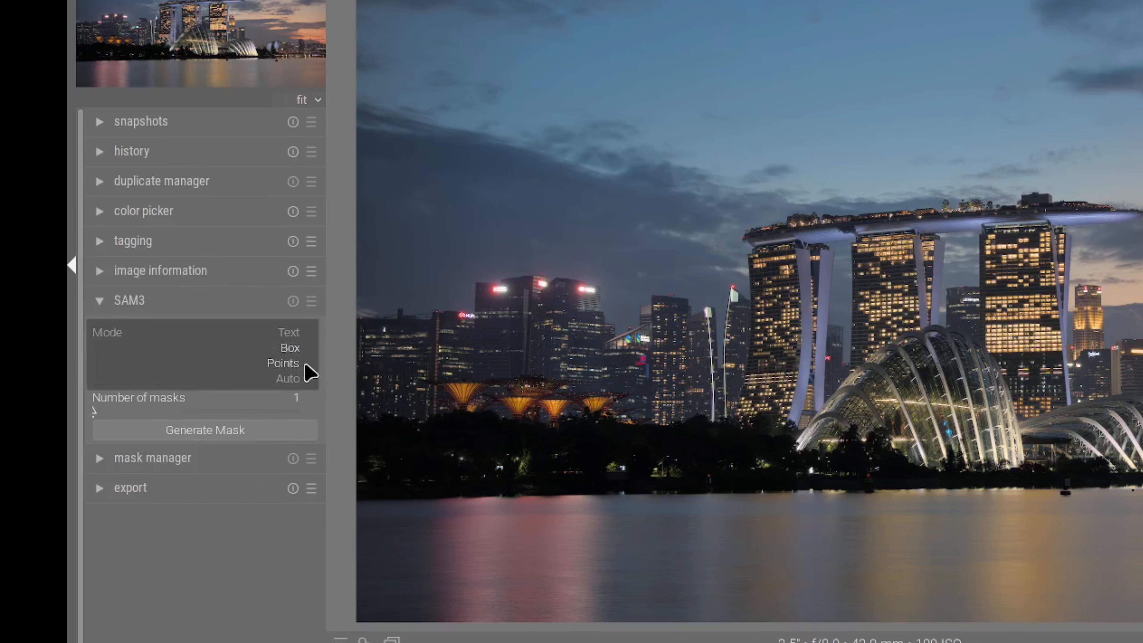
left_click(295, 332)
Step: Enter sky as the SAM3 text prompt and generate one mask
left_click(154, 369)
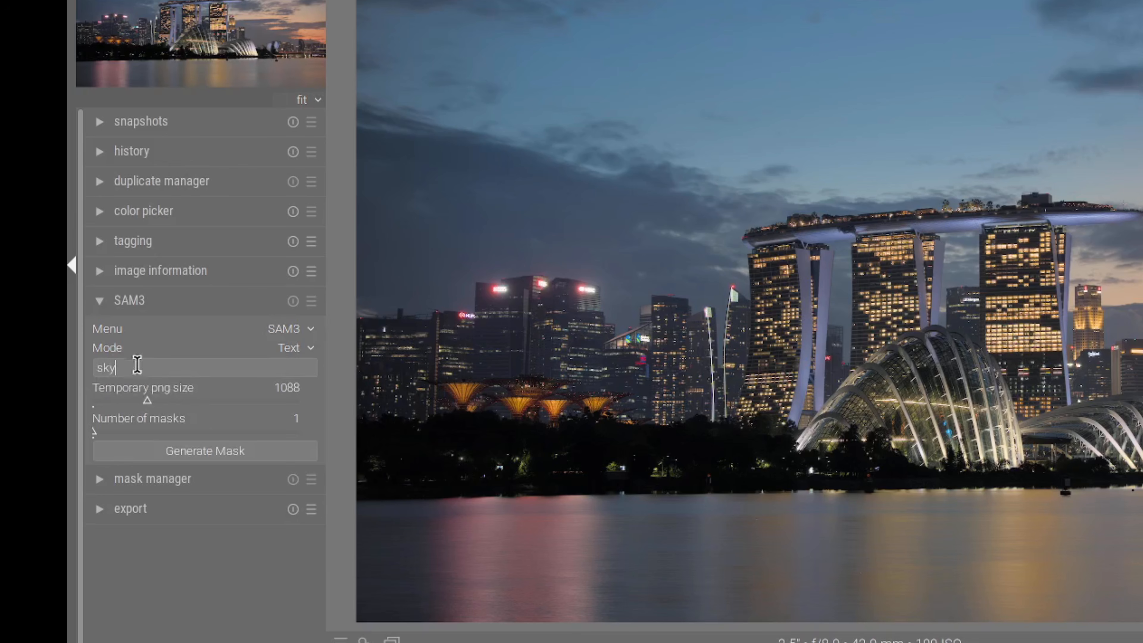
left_click(179, 452)
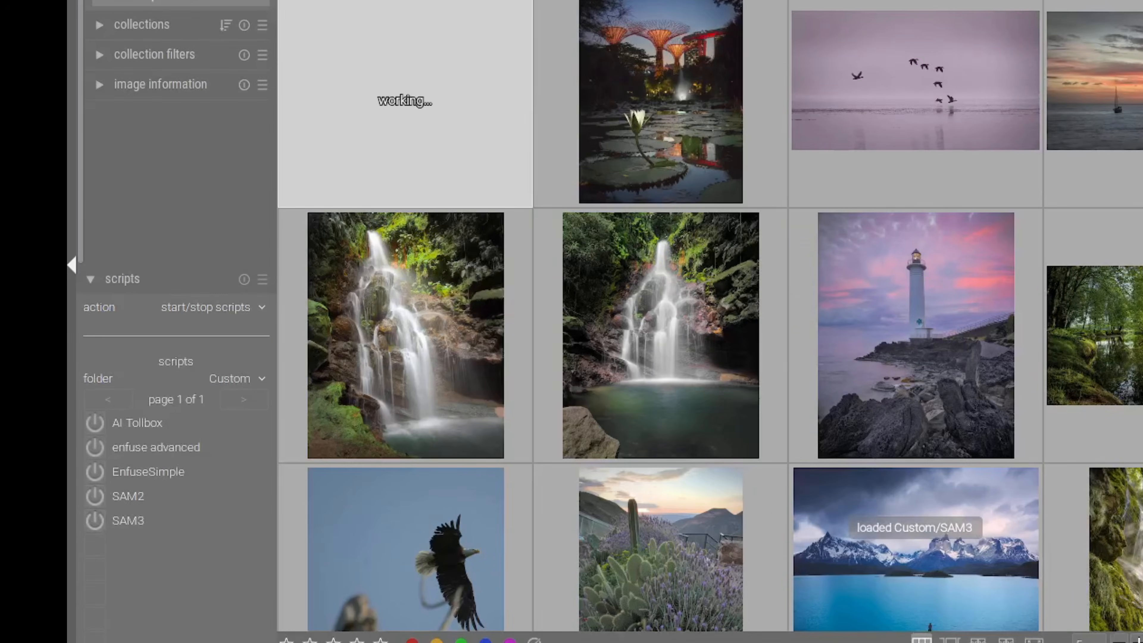
Step: Reopen the skyline photo in the darkroom, set the SAM3 prompt to sky and temporary PNG size to 993, and generate the mask
double_click(421, 110)
left_click(223, 368)
type("sky")
left_click(142, 399)
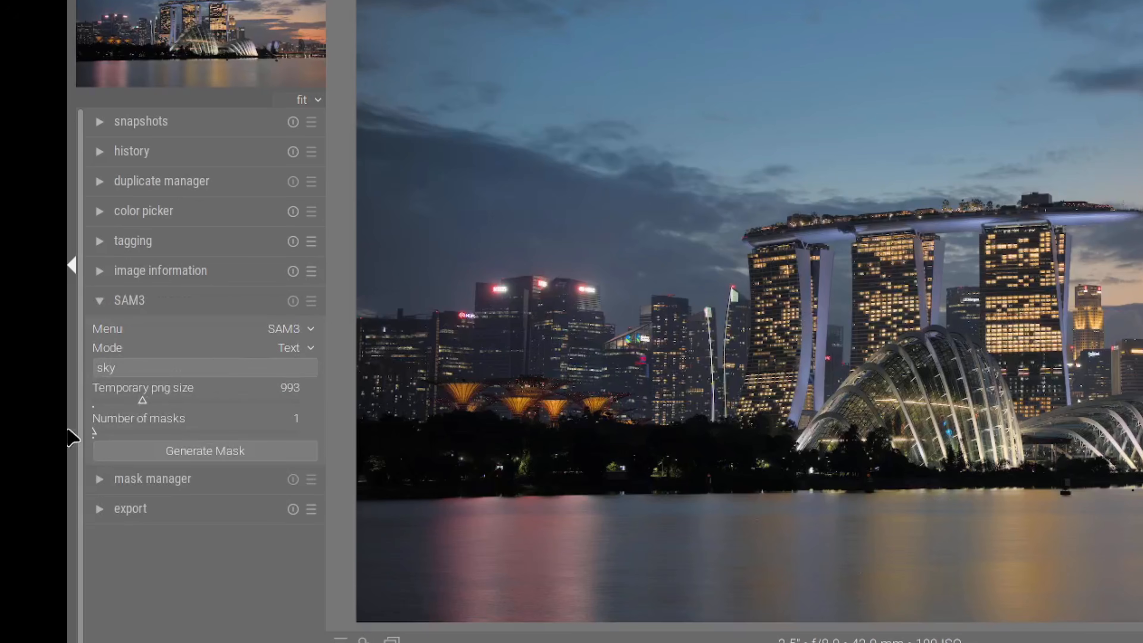
left_click(156, 456)
Step: Find and enable the external raster masks module, and load DSC00071-hdr_mask_0.pfm from the Pictures folder
left_click(1016, 122)
type("raster")
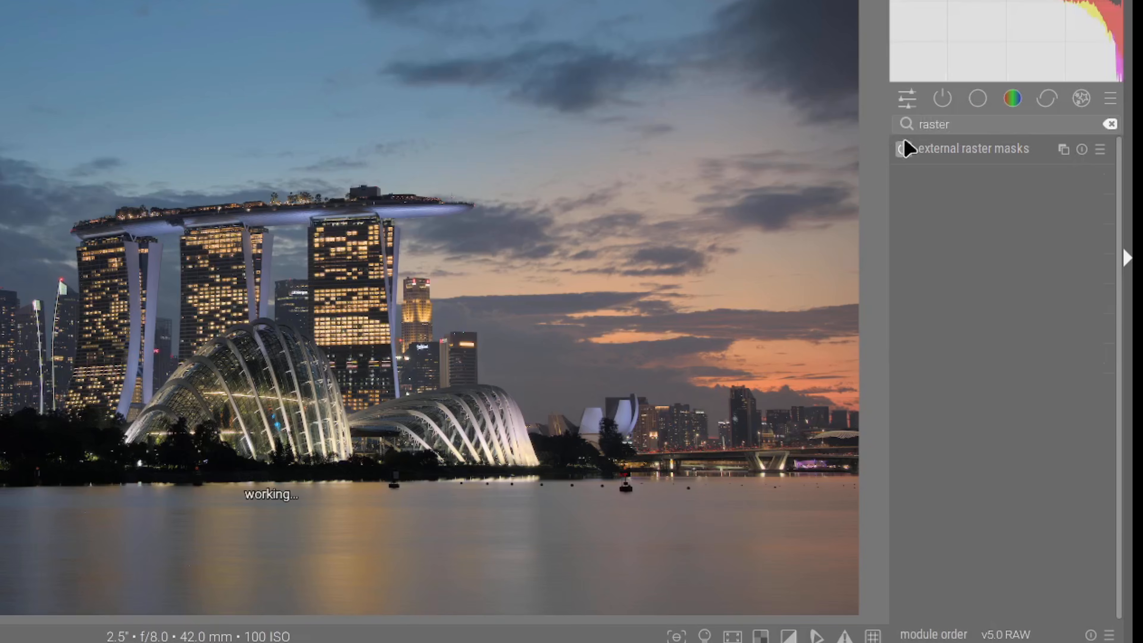
left_click(905, 150)
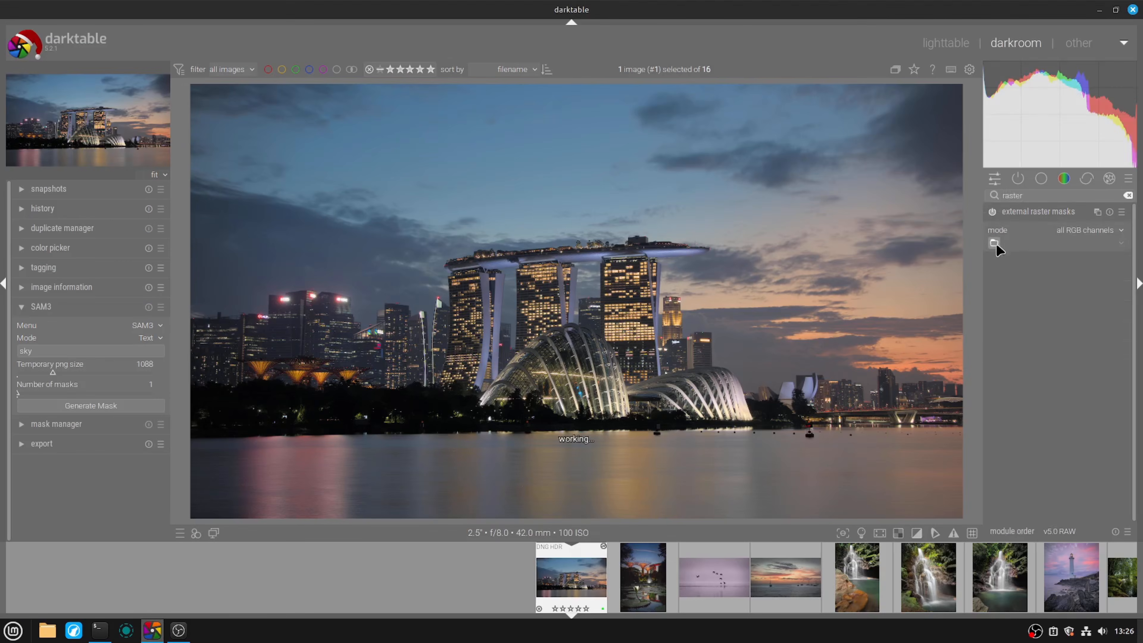
left_click(994, 243)
double_click(388, 227)
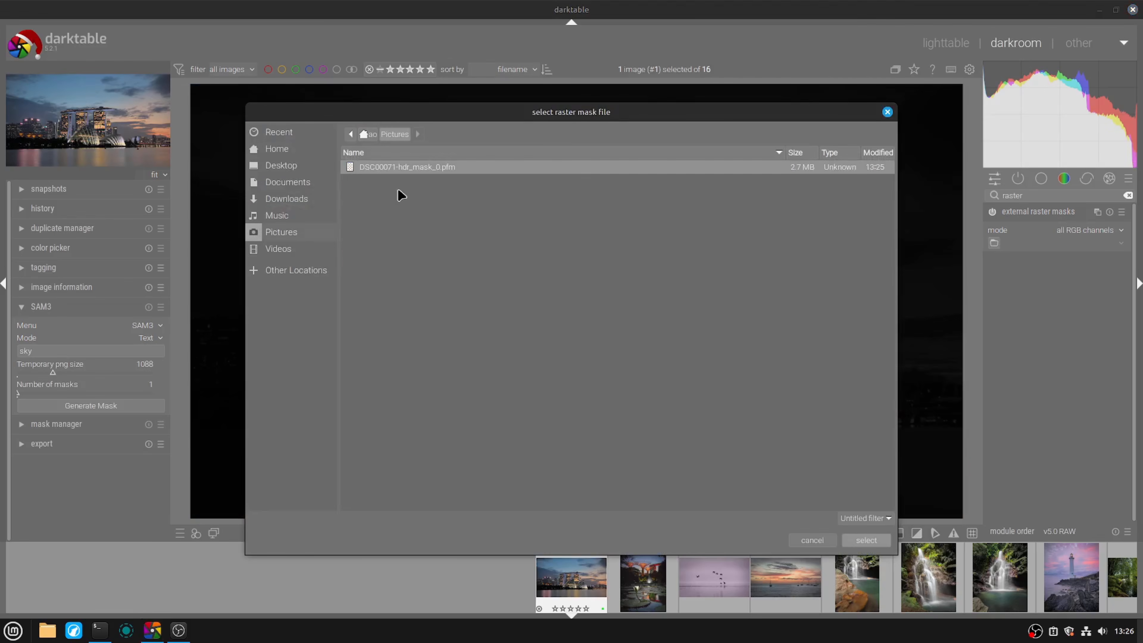
double_click(396, 167)
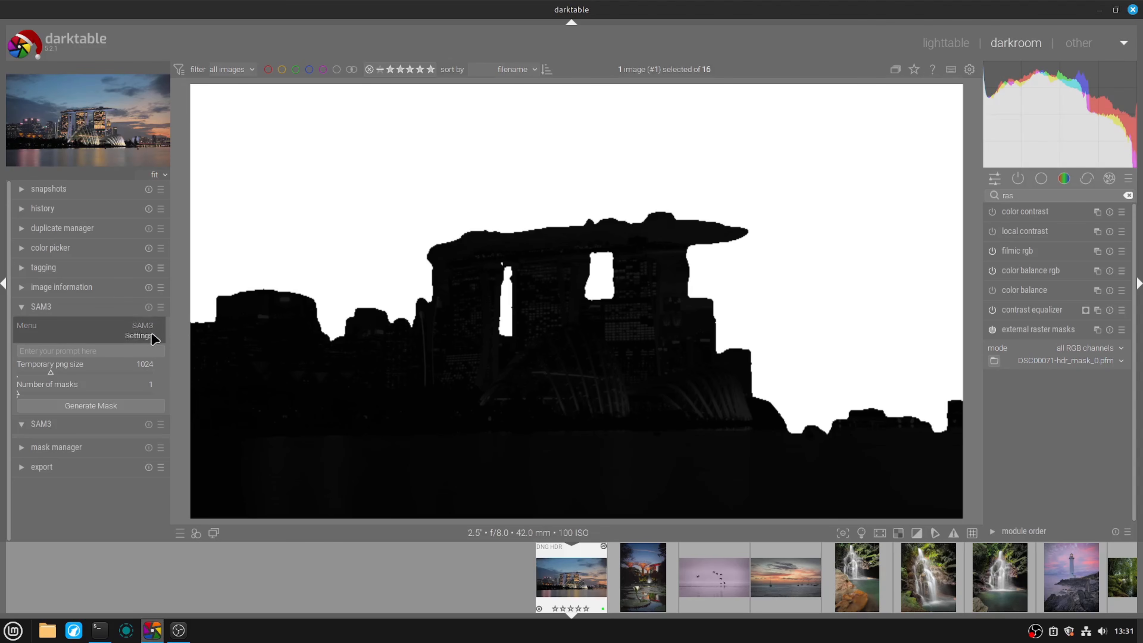
Step: Open the SAM3 settings and bring up the folder choices in place of Pictures
left_click(153, 335)
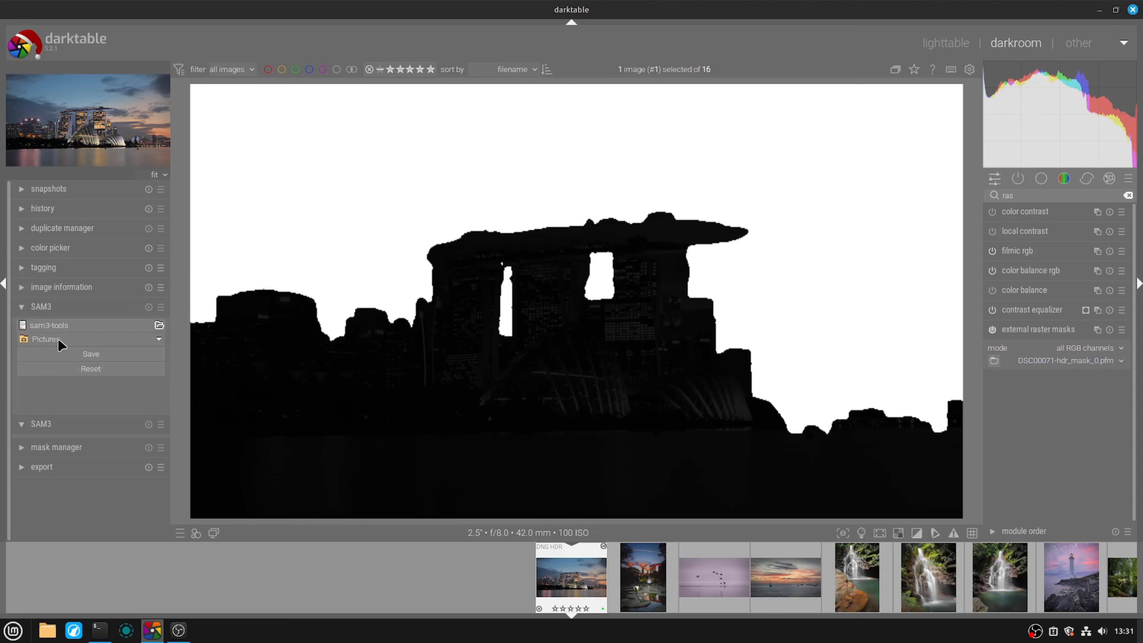
left_click(153, 336)
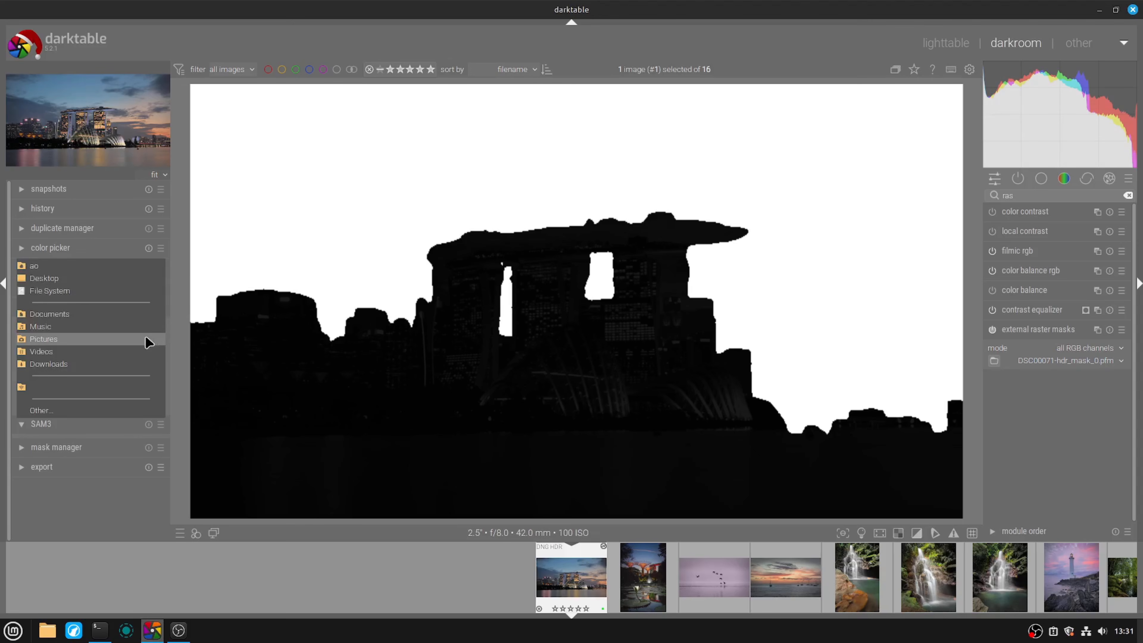
left_click(106, 348)
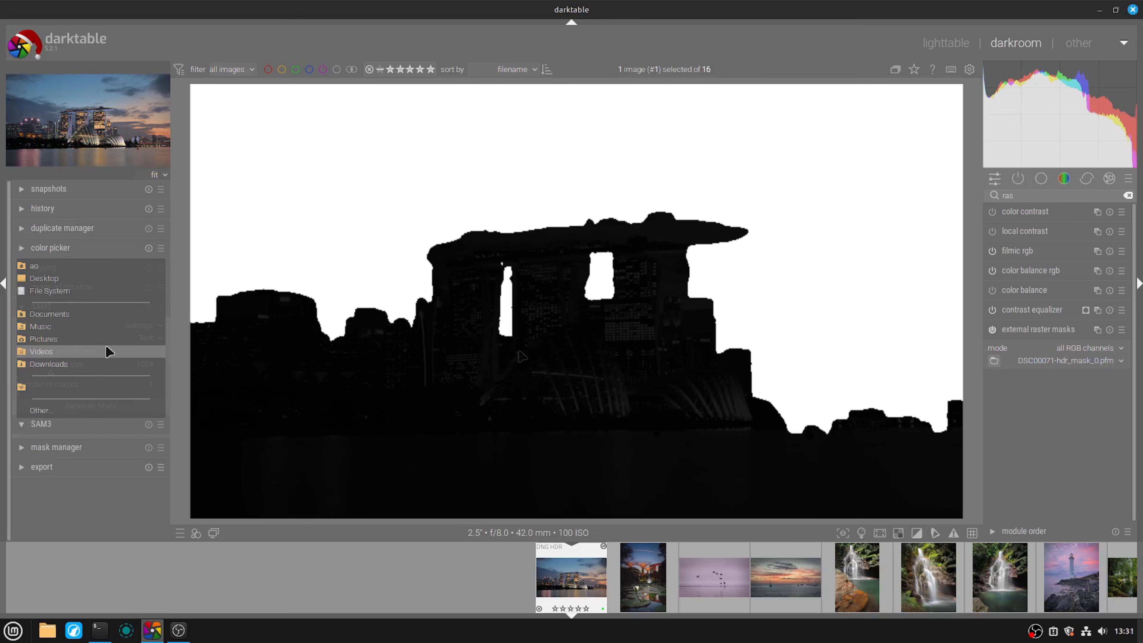